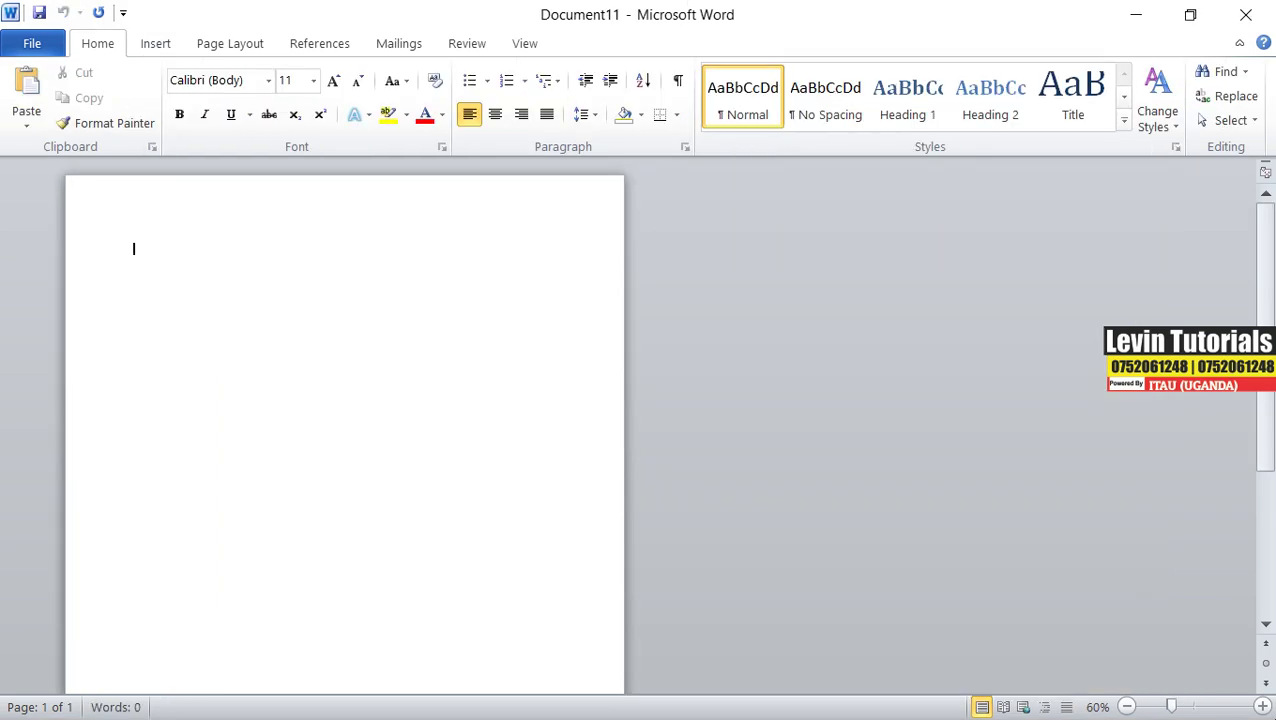
Step: Zoom the blank document to 100% so the page shows at full size
drag(1170, 707, 1194, 707)
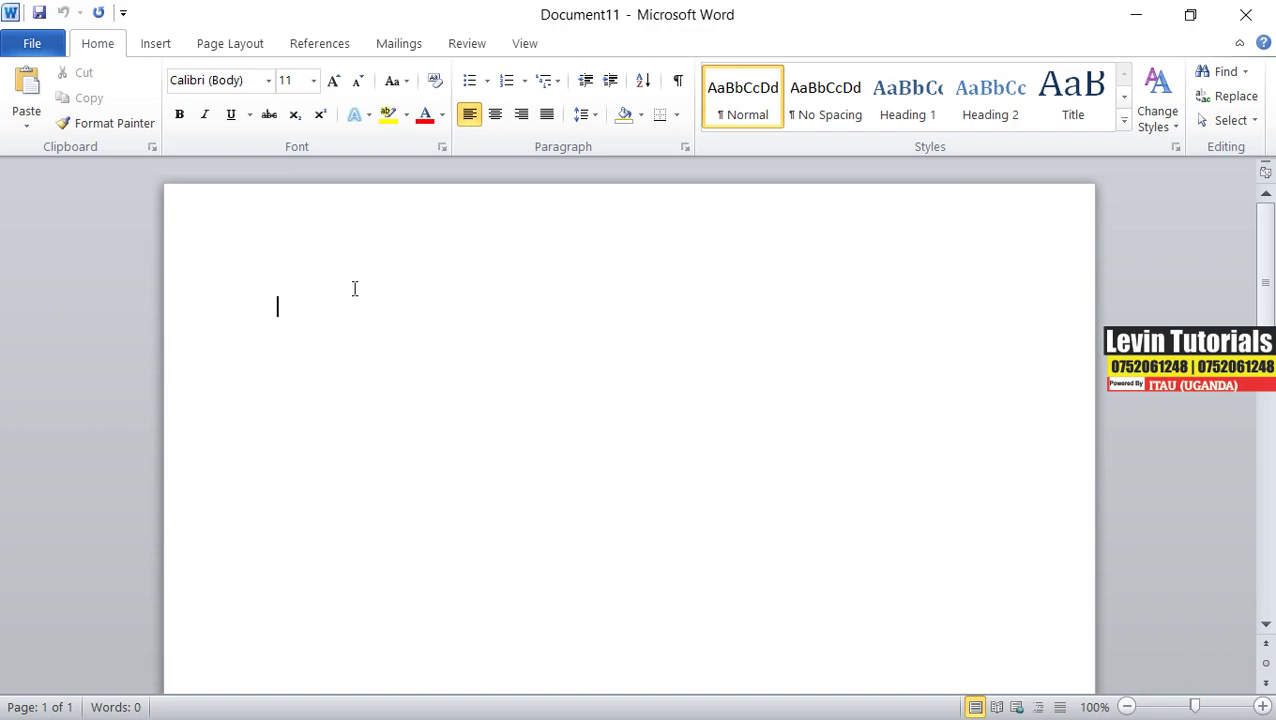
Step: Place the cursor in the document and zoom out so the page shrinks
scroll(616, 397, down, 1)
scroll(616, 397, down, 5)
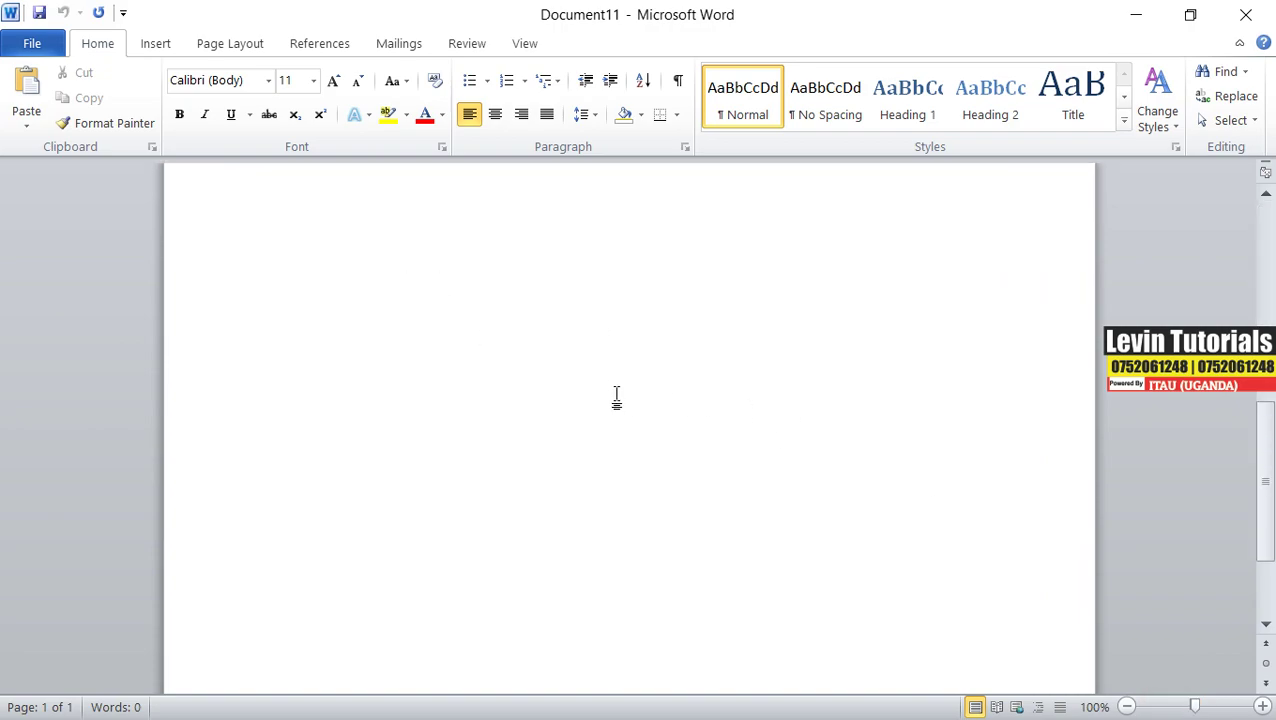
click(626, 323)
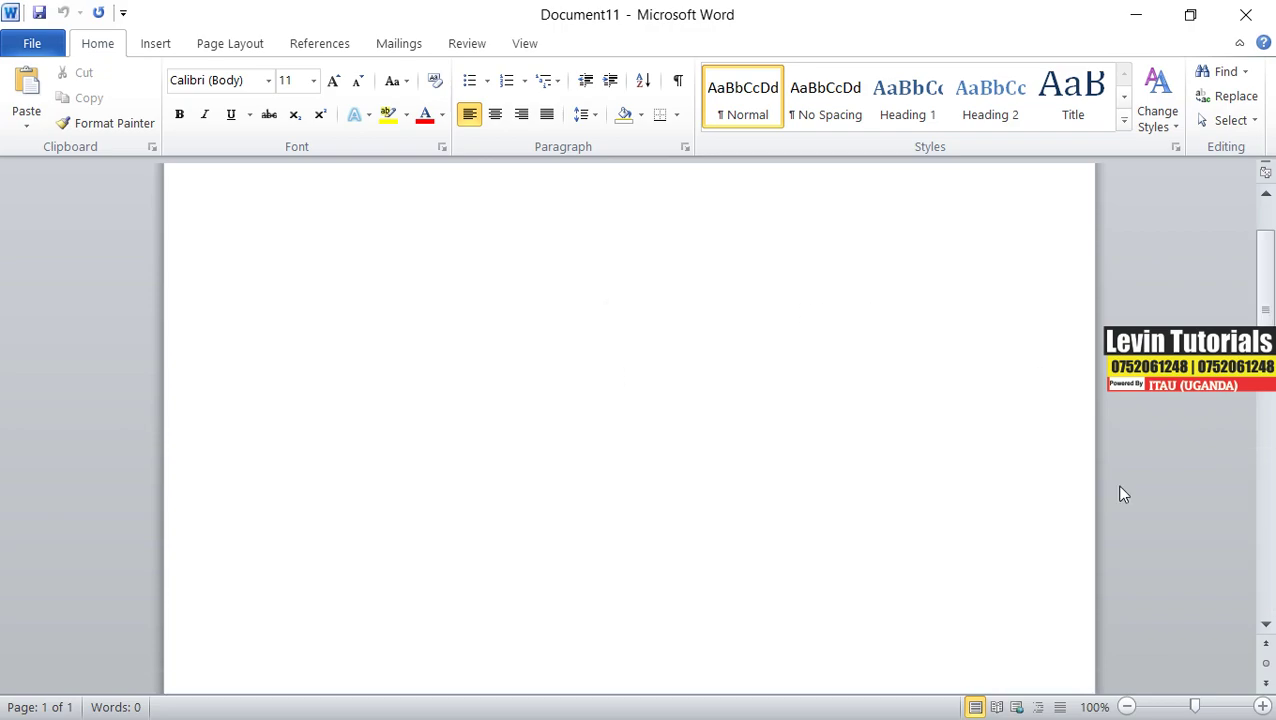
click(1126, 706)
click(1126, 706)
click(1126, 706)
Step: Insert page breaks until there are nine pages, then zoom out to 20% to see them all
click(155, 43)
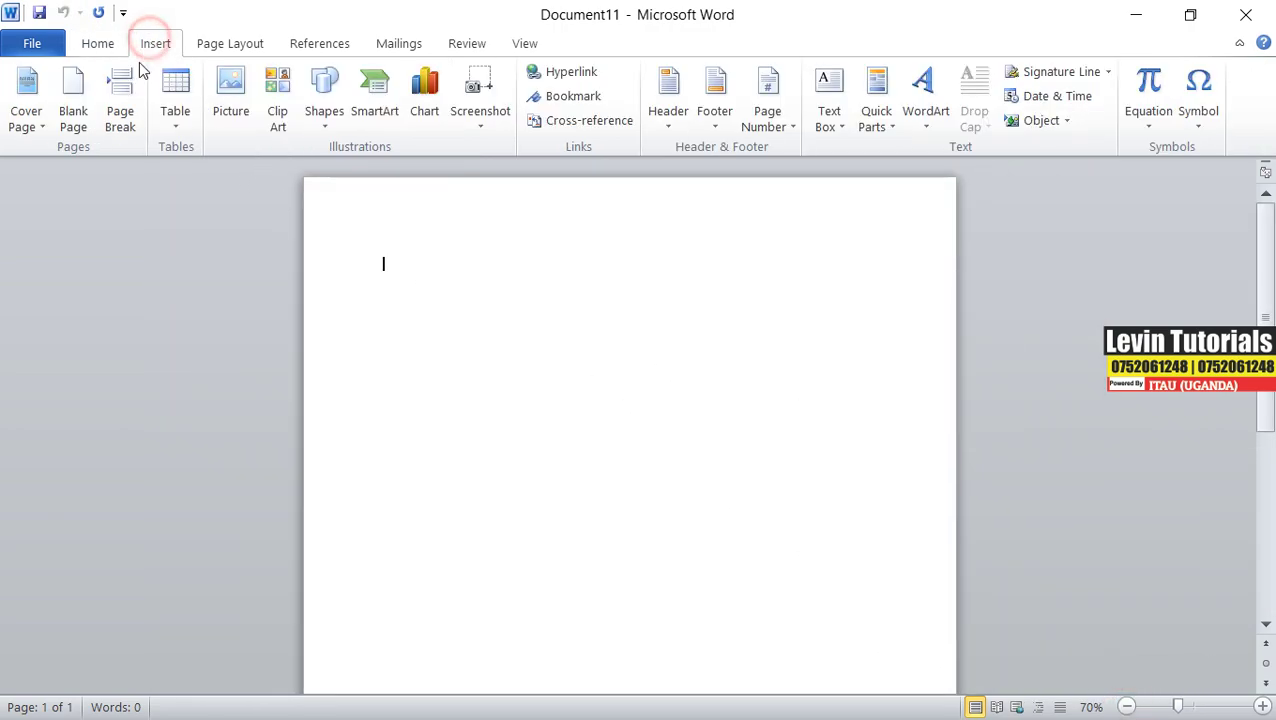
click(119, 112)
click(119, 113)
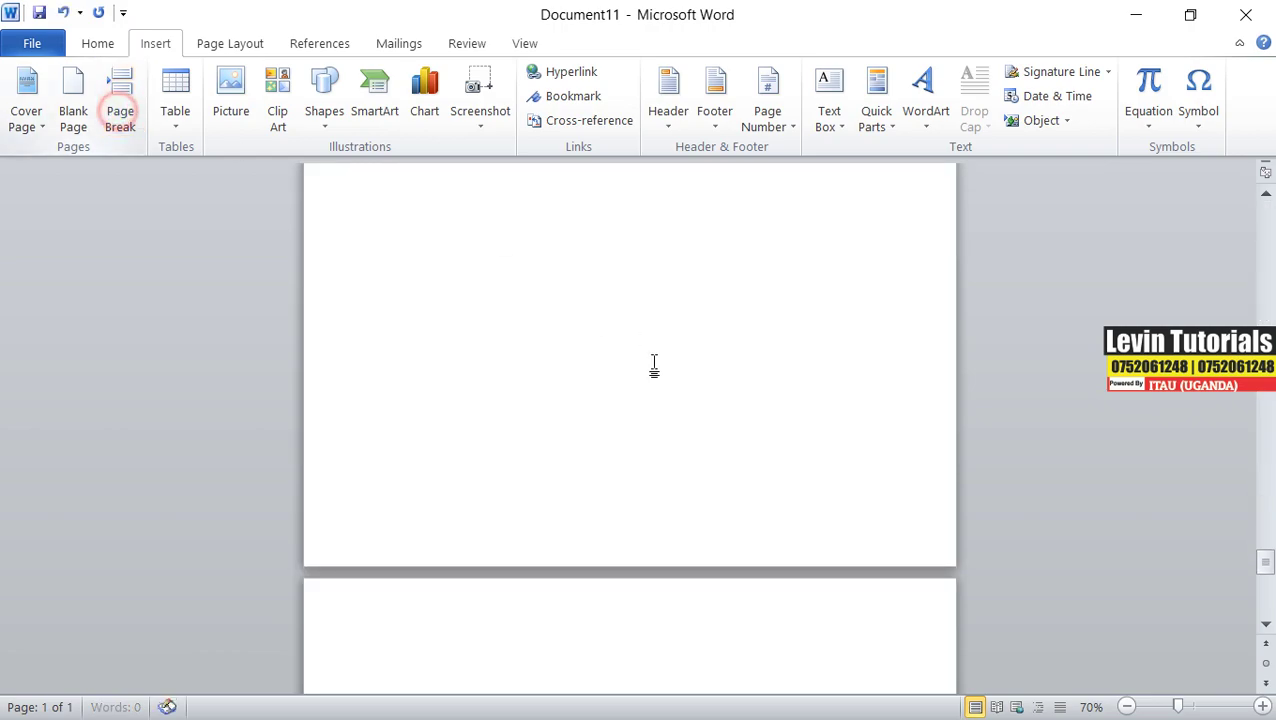
click(497, 458)
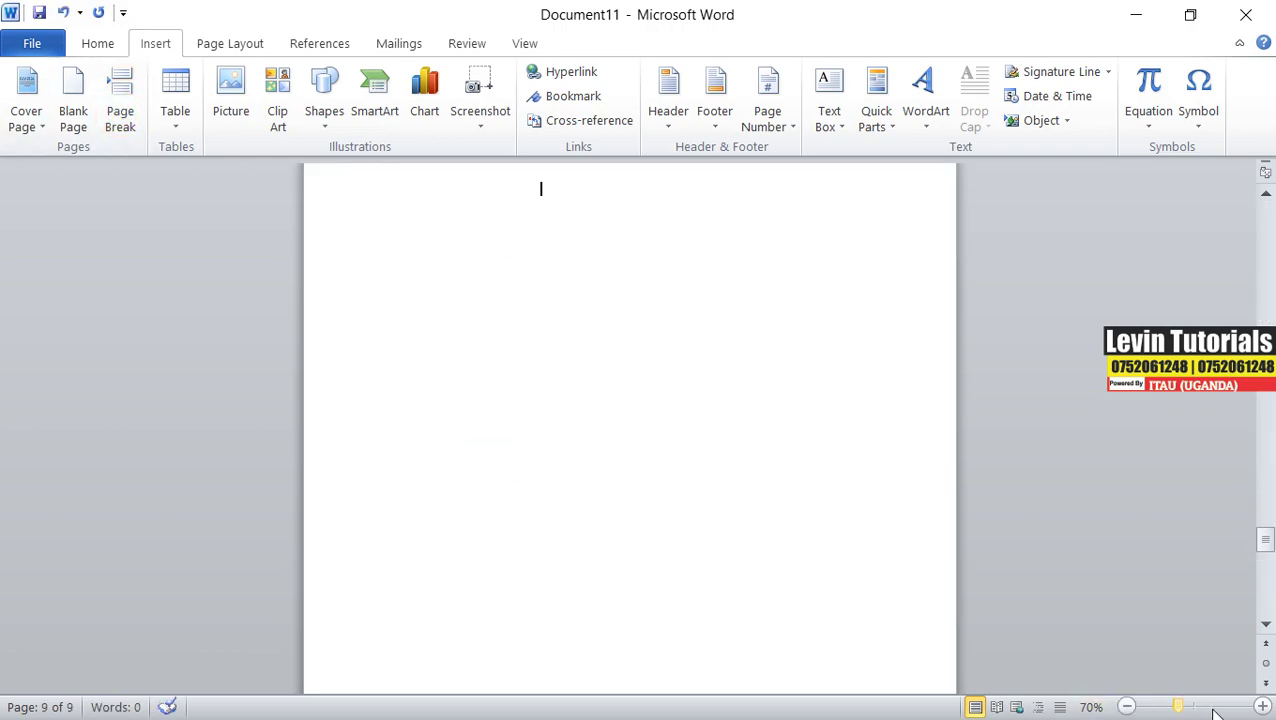
click(1126, 706)
click(1126, 706)
click(1126, 706)
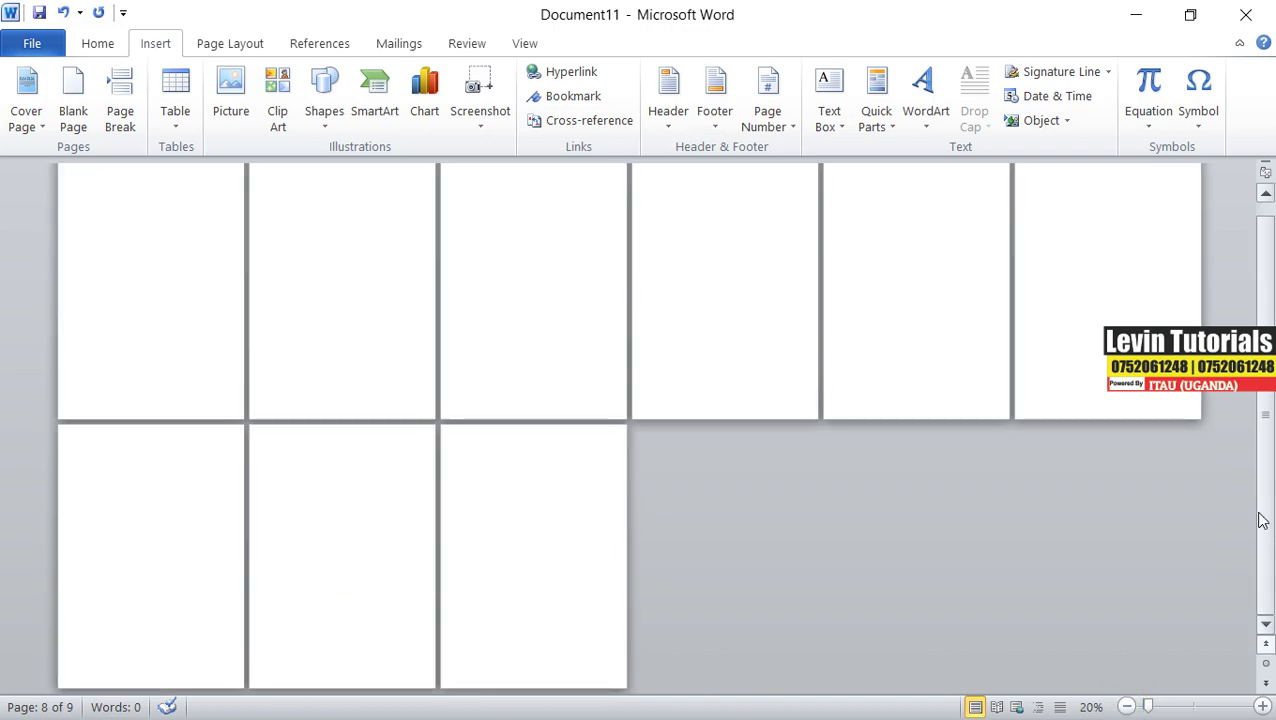
scroll(1266, 505, up, 1)
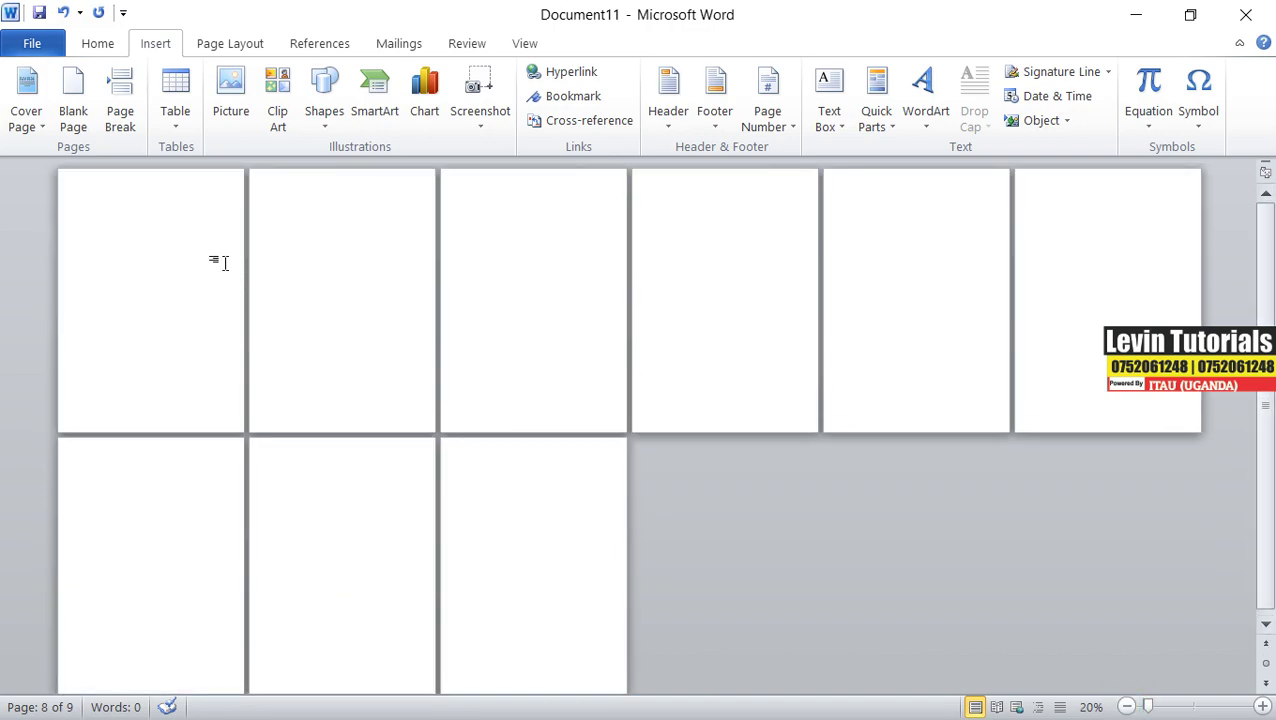
Step: Place the cursor on page 1 and insert Top of Page numbers in the Tildes style (~1~)
click(177, 185)
click(158, 410)
click(156, 50)
click(794, 127)
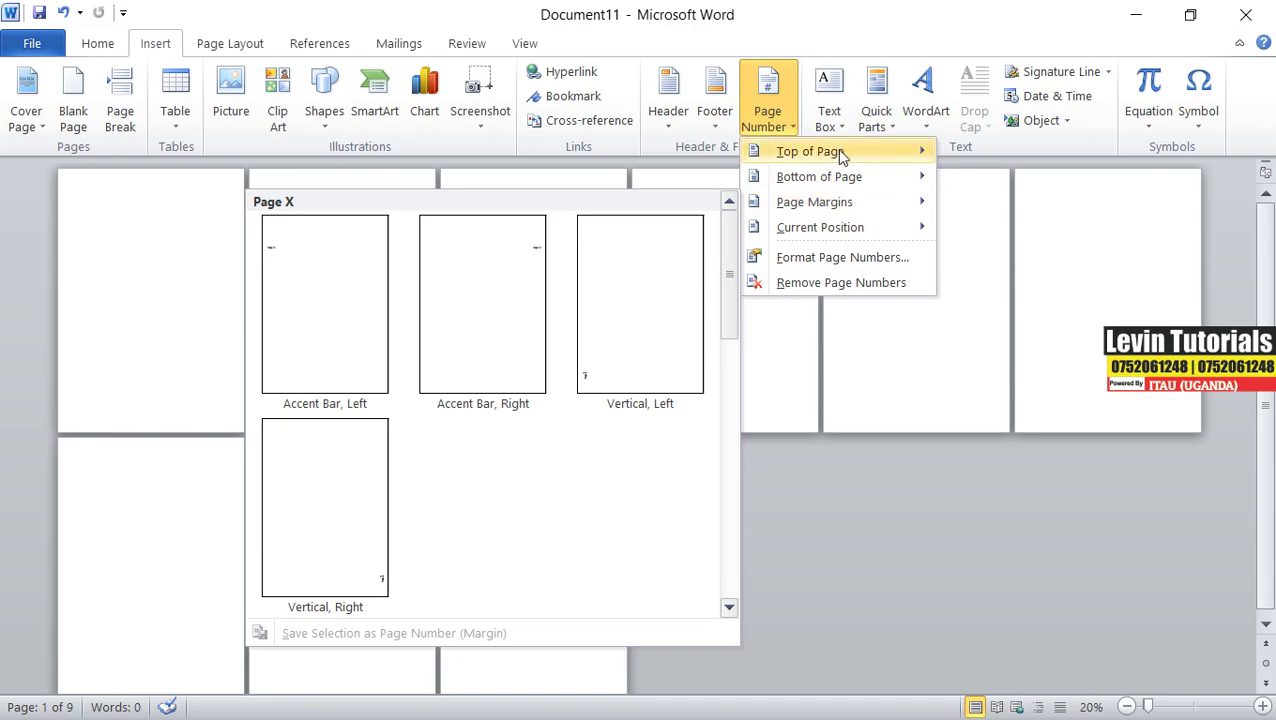
mouse_move(810, 151)
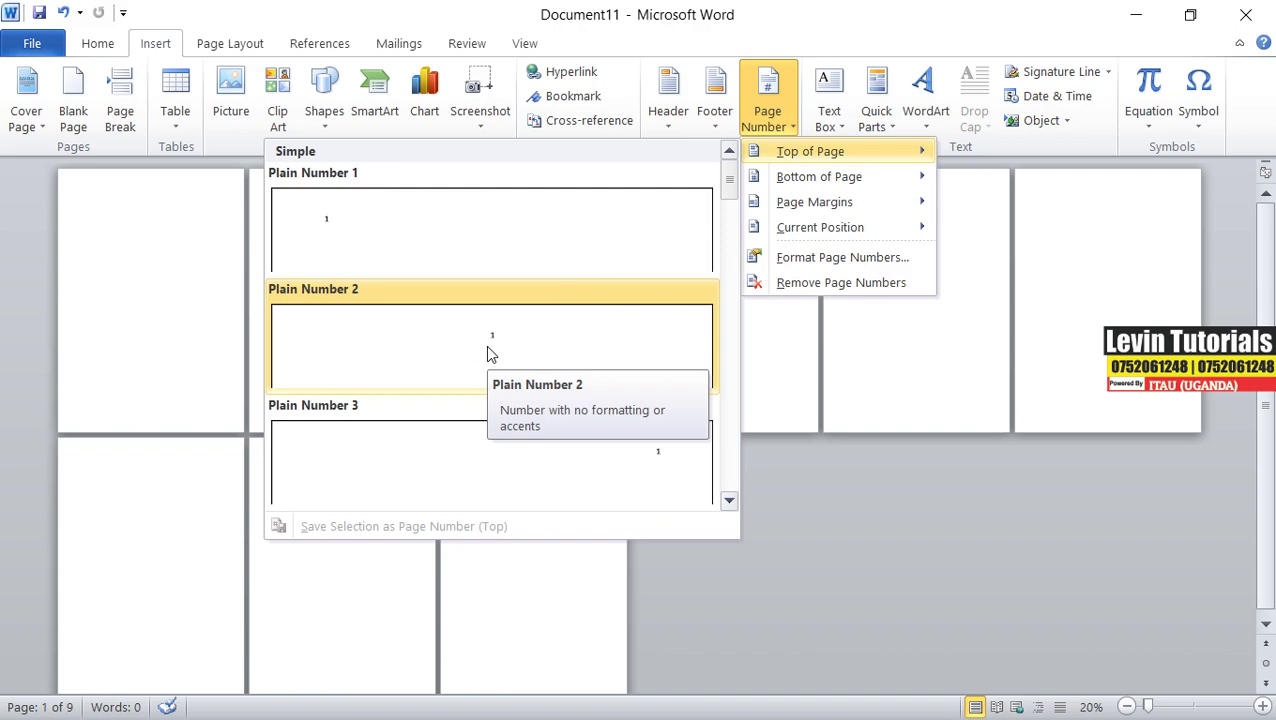
drag(728, 181, 729, 392)
scroll(729, 346, down, 1)
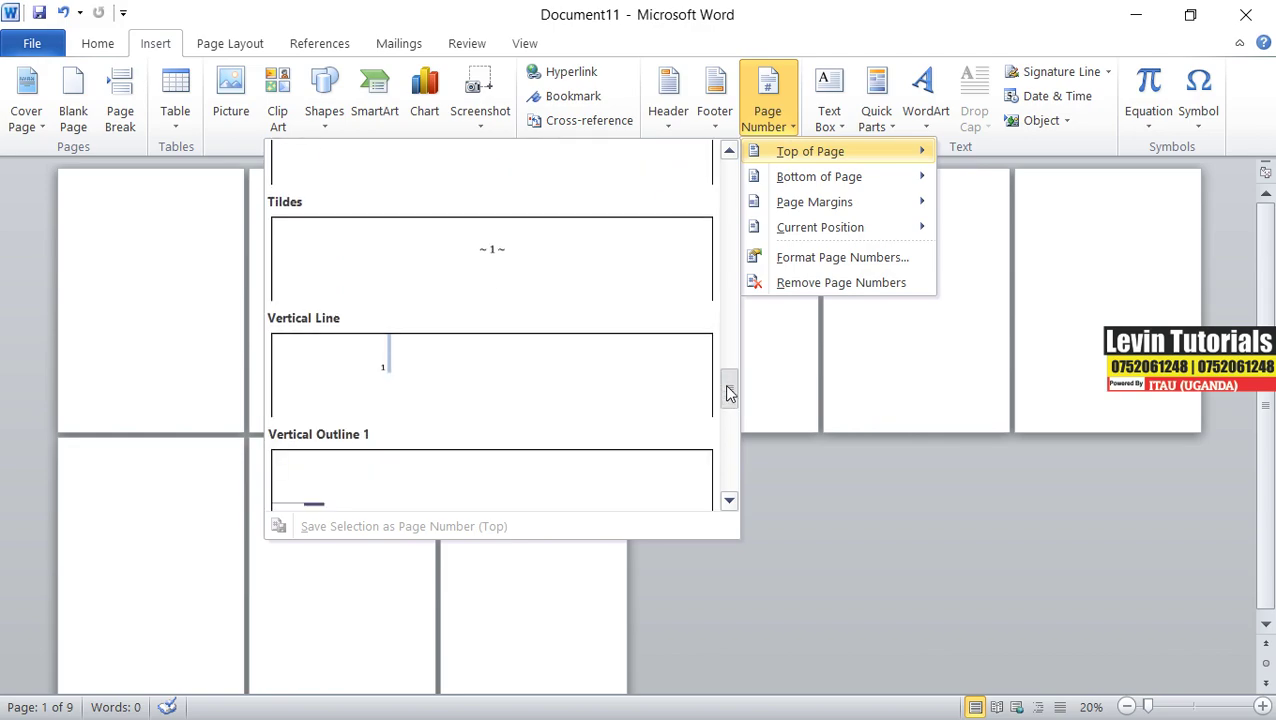
click(483, 254)
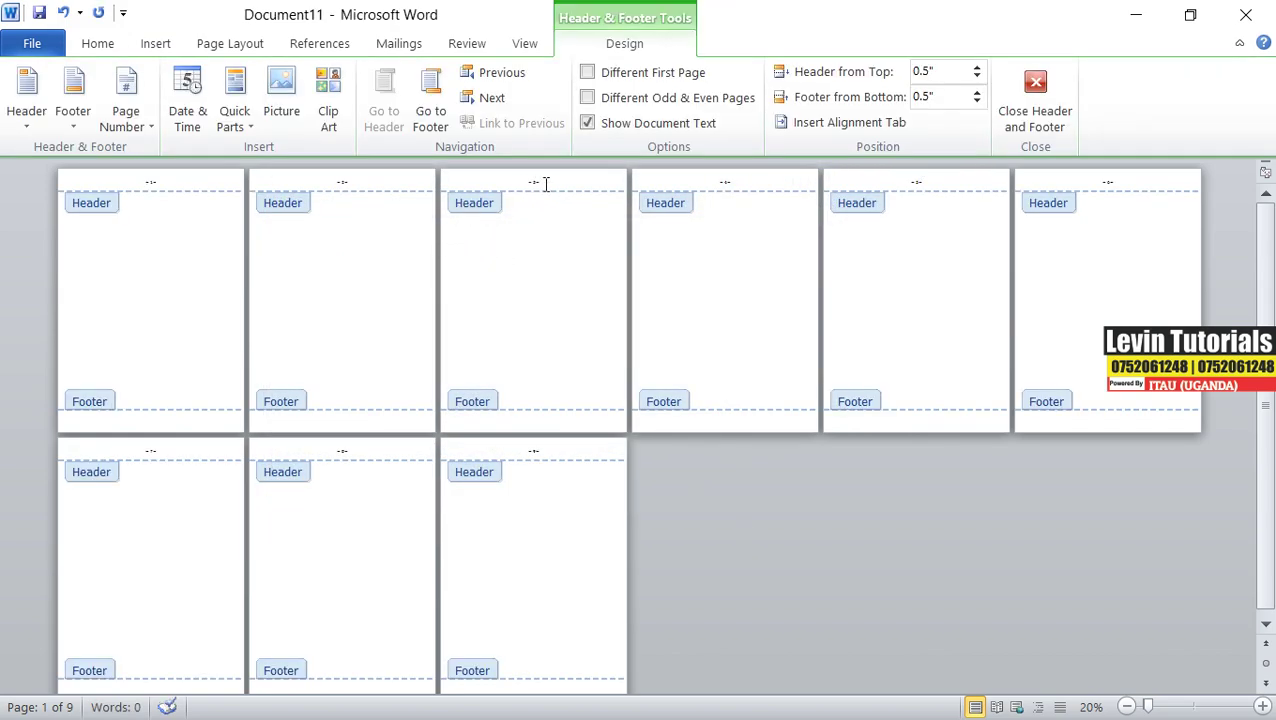
Step: Zoom to about 43% and scroll through pages 1–9 to confirm the ~1~ to ~9~ headers
drag(1148, 707, 1162, 707)
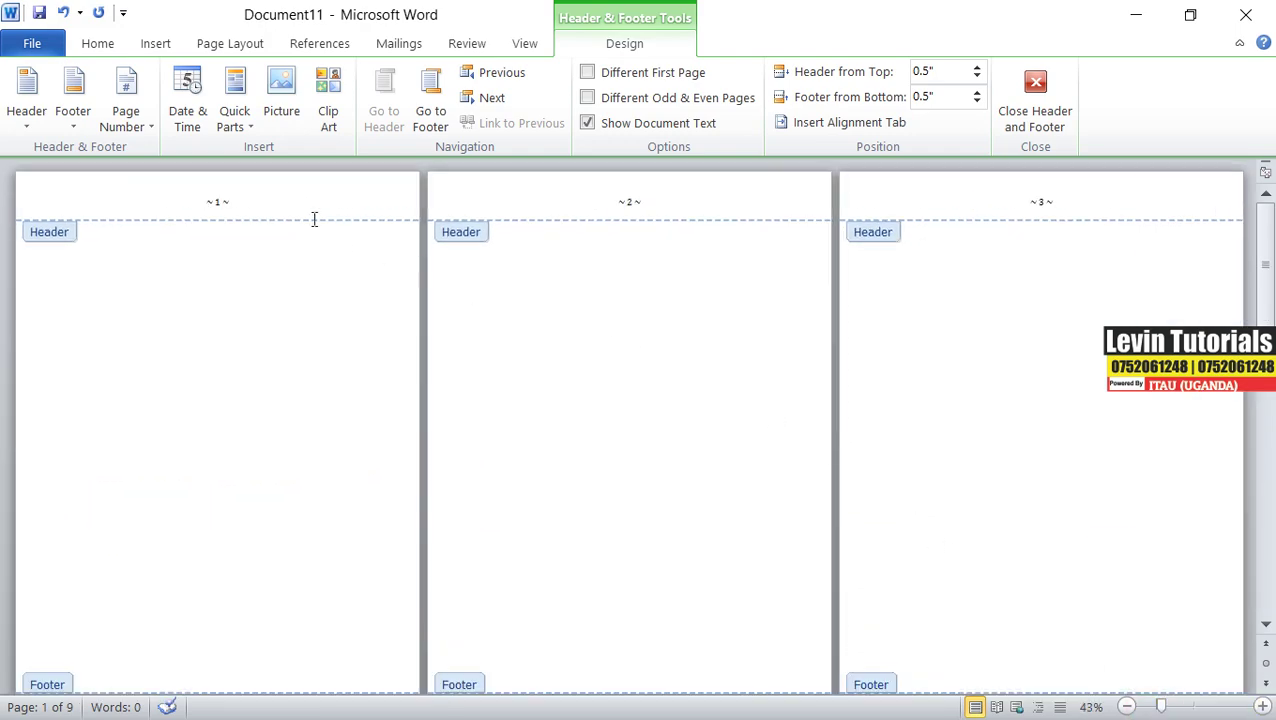
scroll(1249, 323, down, 3)
scroll(1249, 323, down, 3)
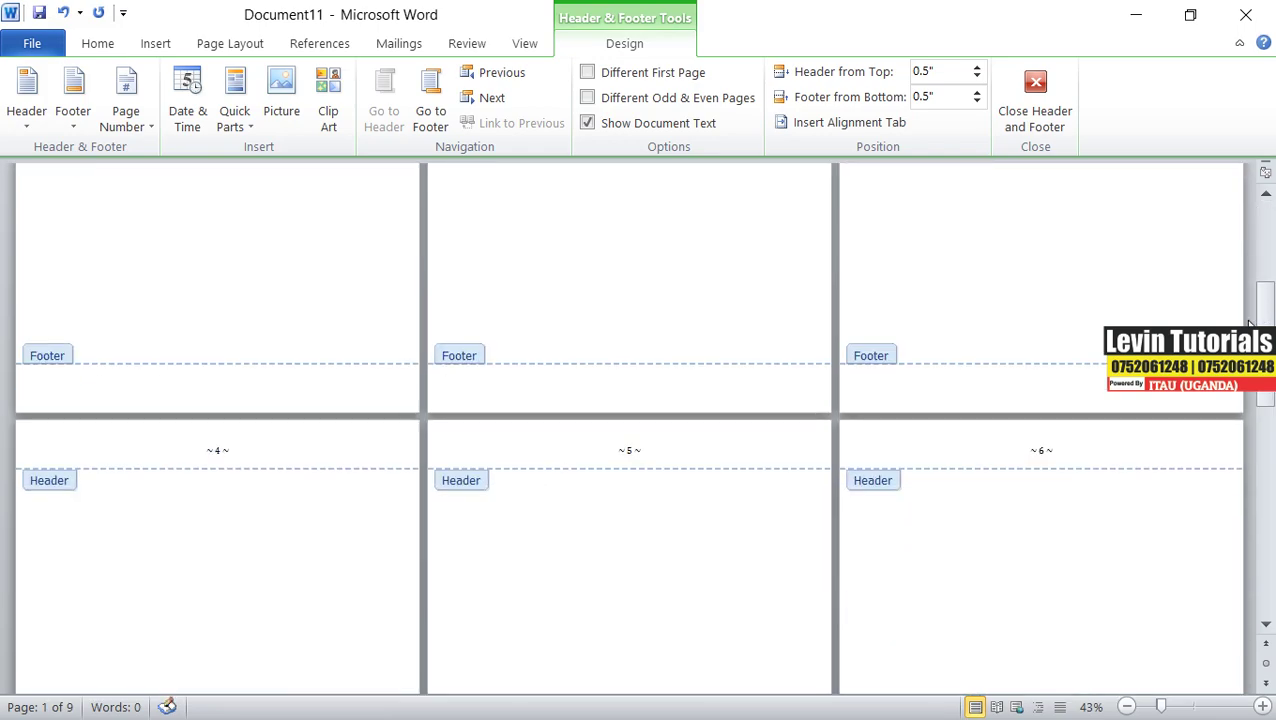
scroll(1011, 350, down, 3)
scroll(1032, 300, down, 3)
scroll(1254, 401, down, 6)
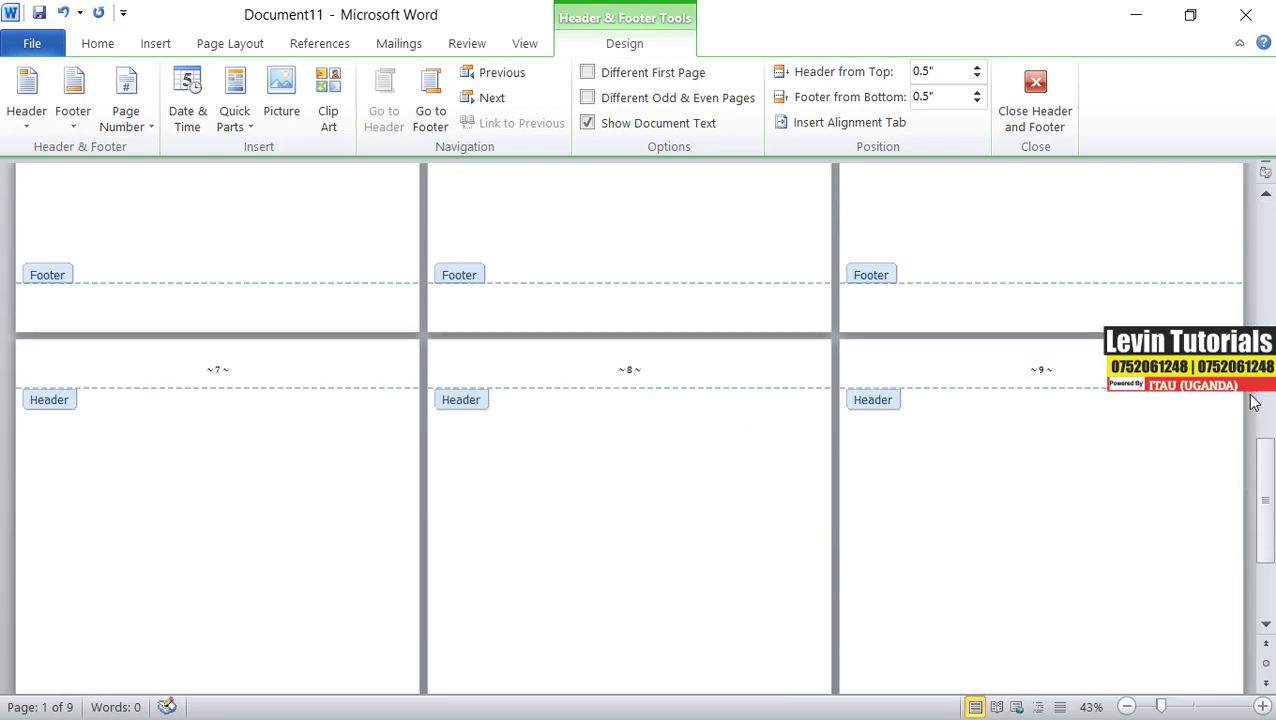
scroll(1254, 401, down, 3)
scroll(1254, 401, up, 5)
scroll(1256, 402, up, 3)
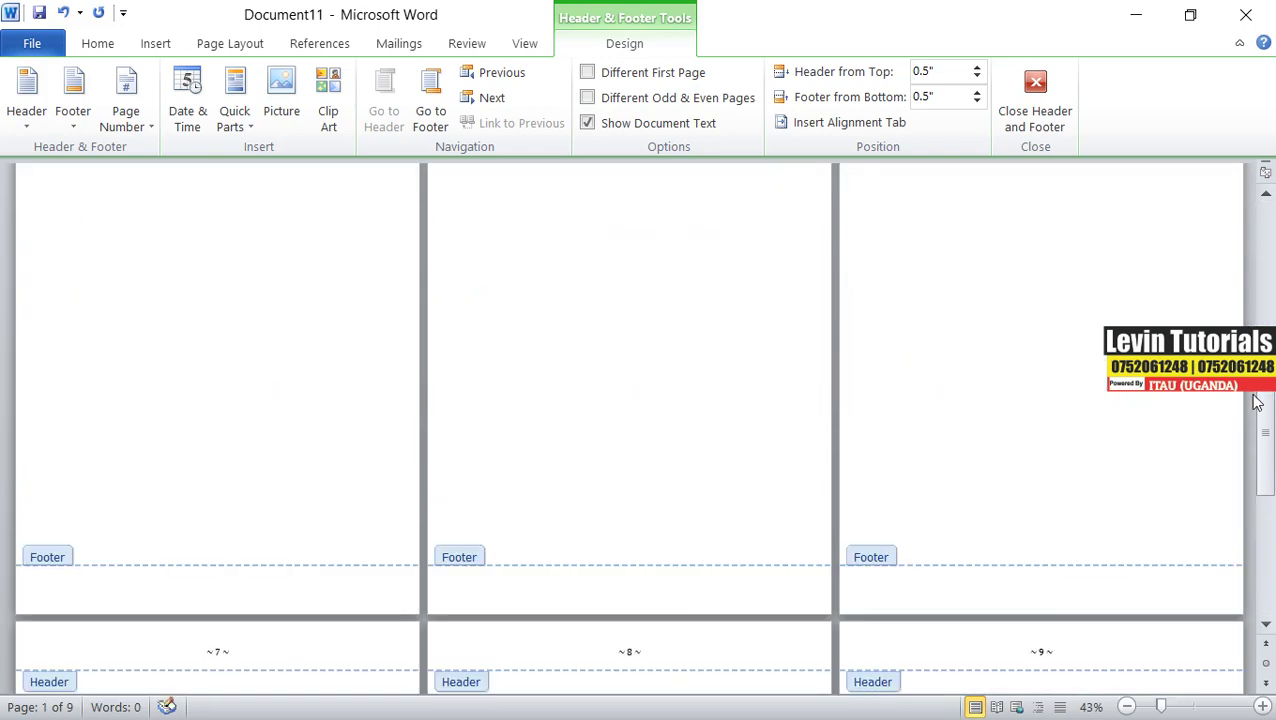
scroll(1257, 401, up, 3)
scroll(1257, 401, up, 6)
scroll(1257, 401, up, 3)
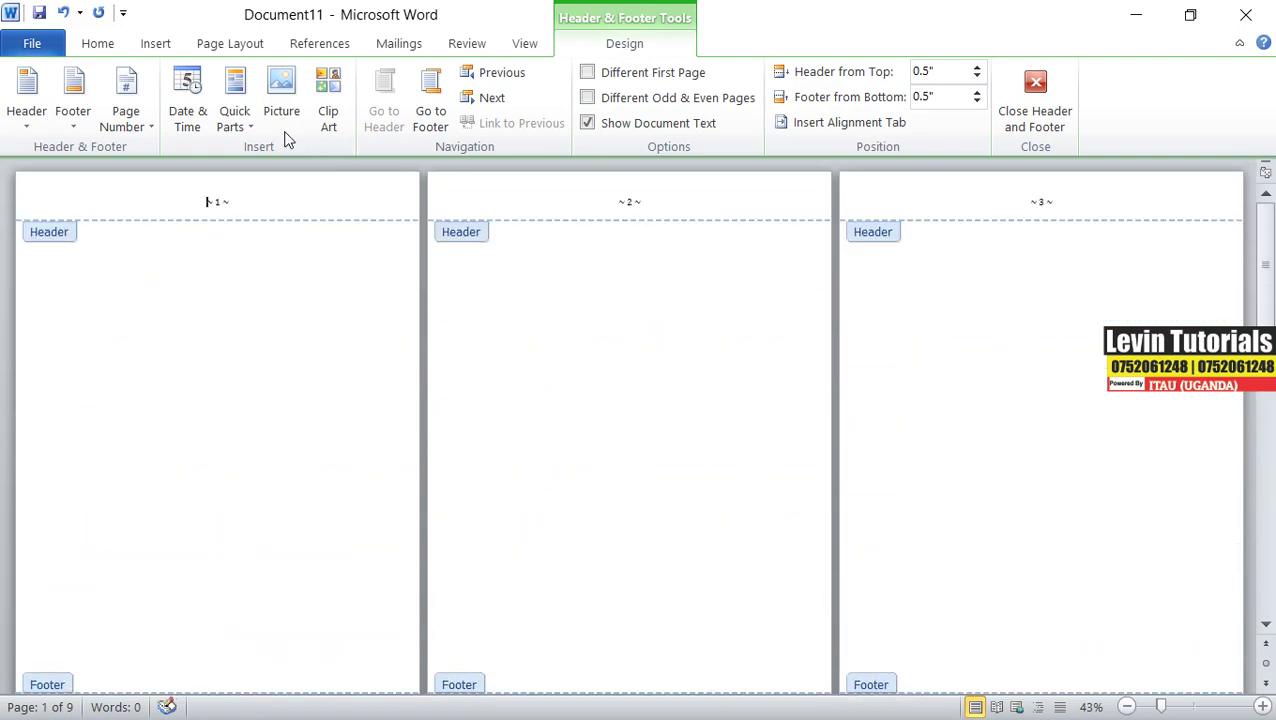
click(150, 128)
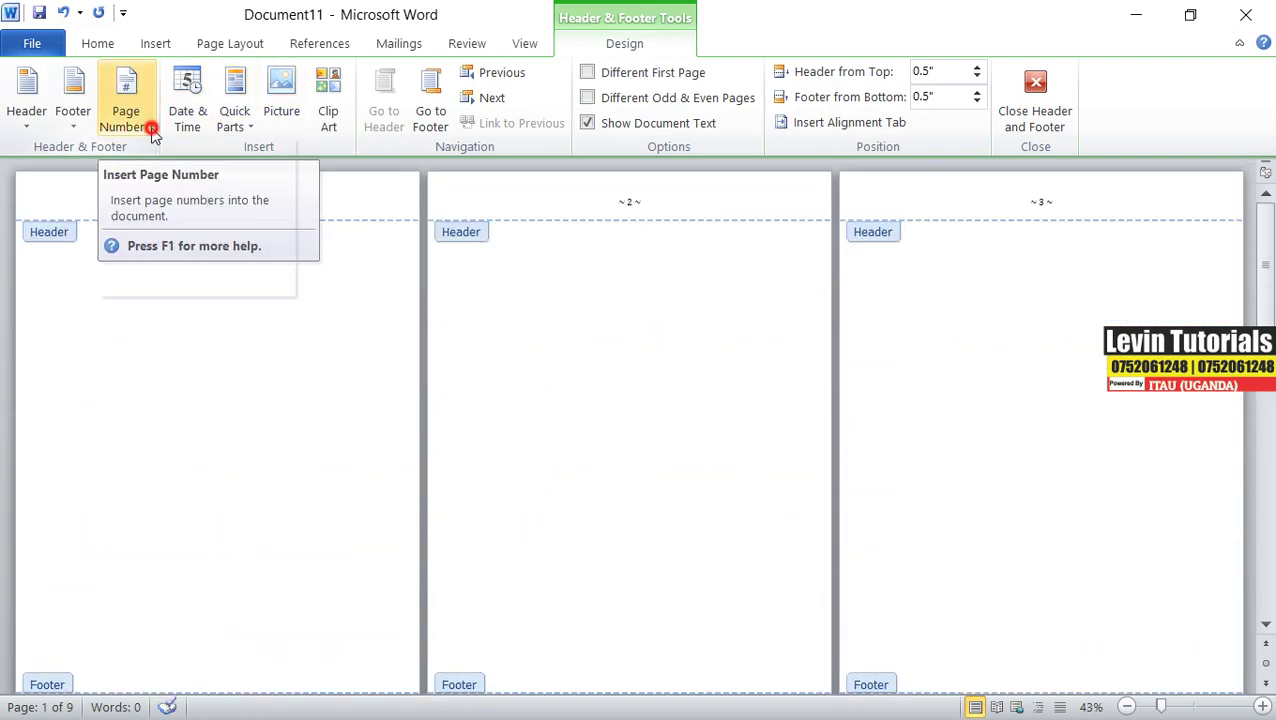
click(341, 344)
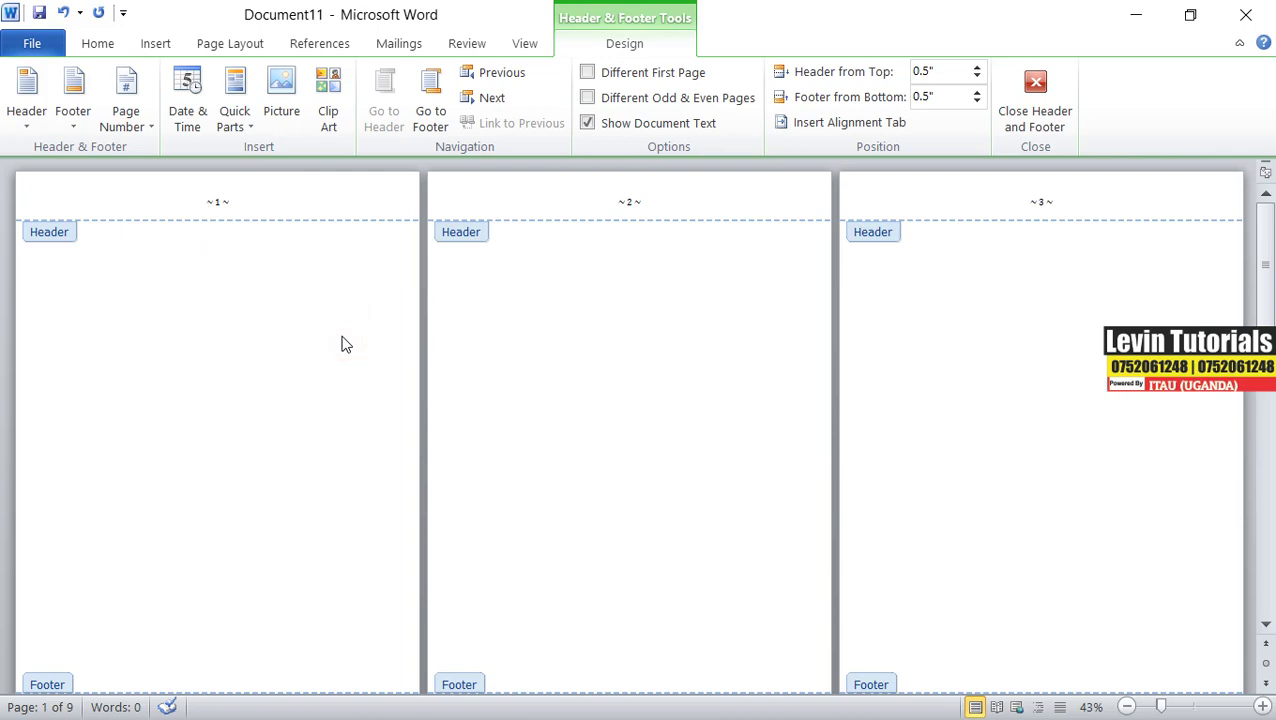
Step: Undo the tilde header numbers and insert Bottom of Page numbers in the Brackets 2 style
key(ctrl+z)
double_click(225, 298)
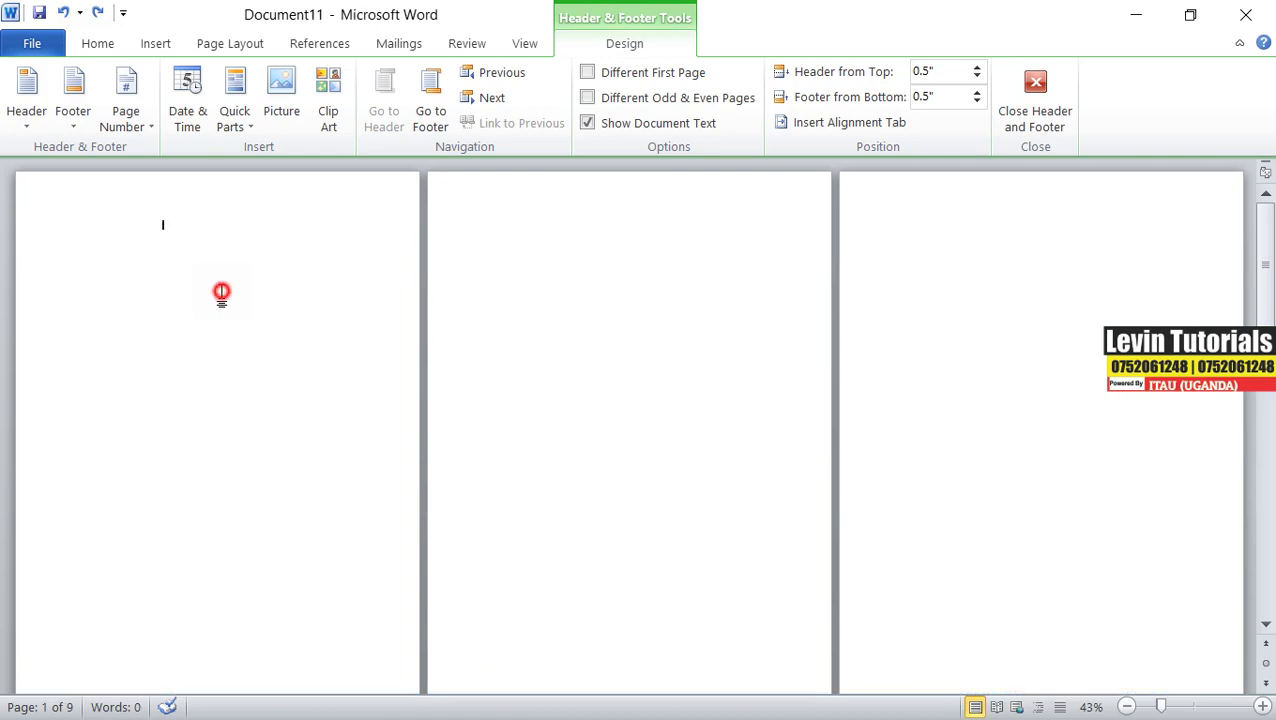
click(155, 45)
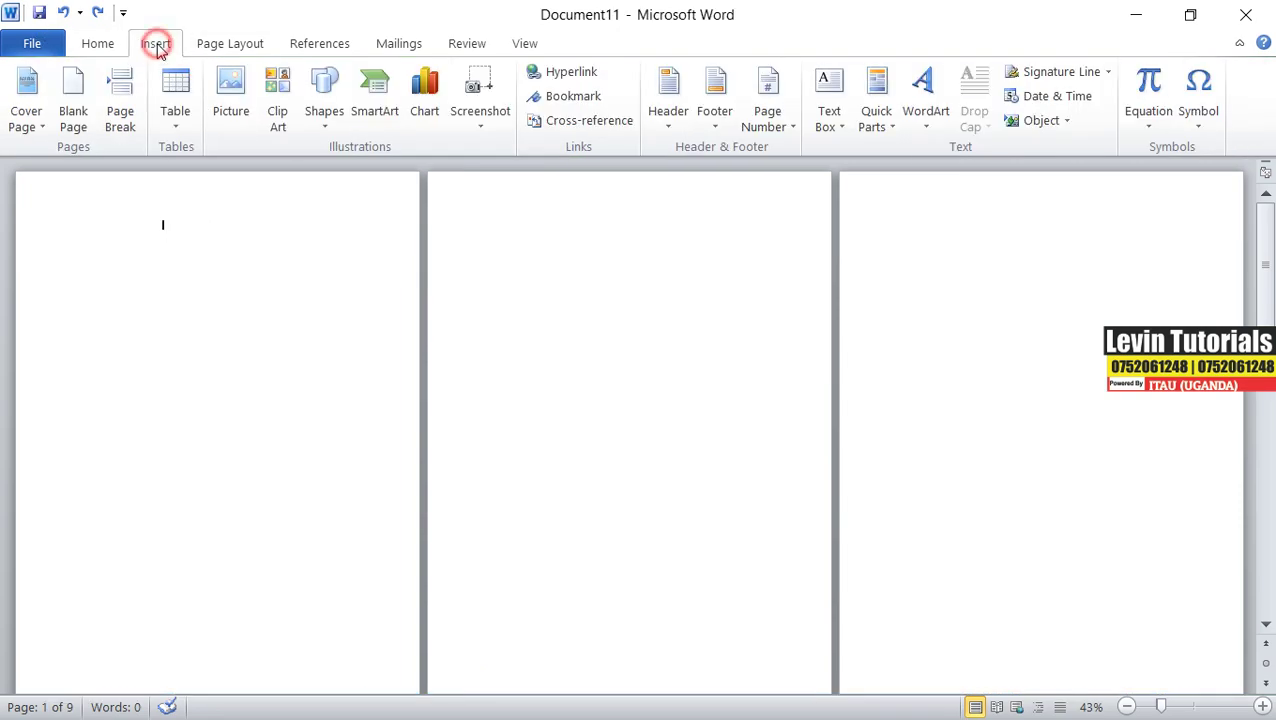
click(792, 128)
mouse_move(819, 176)
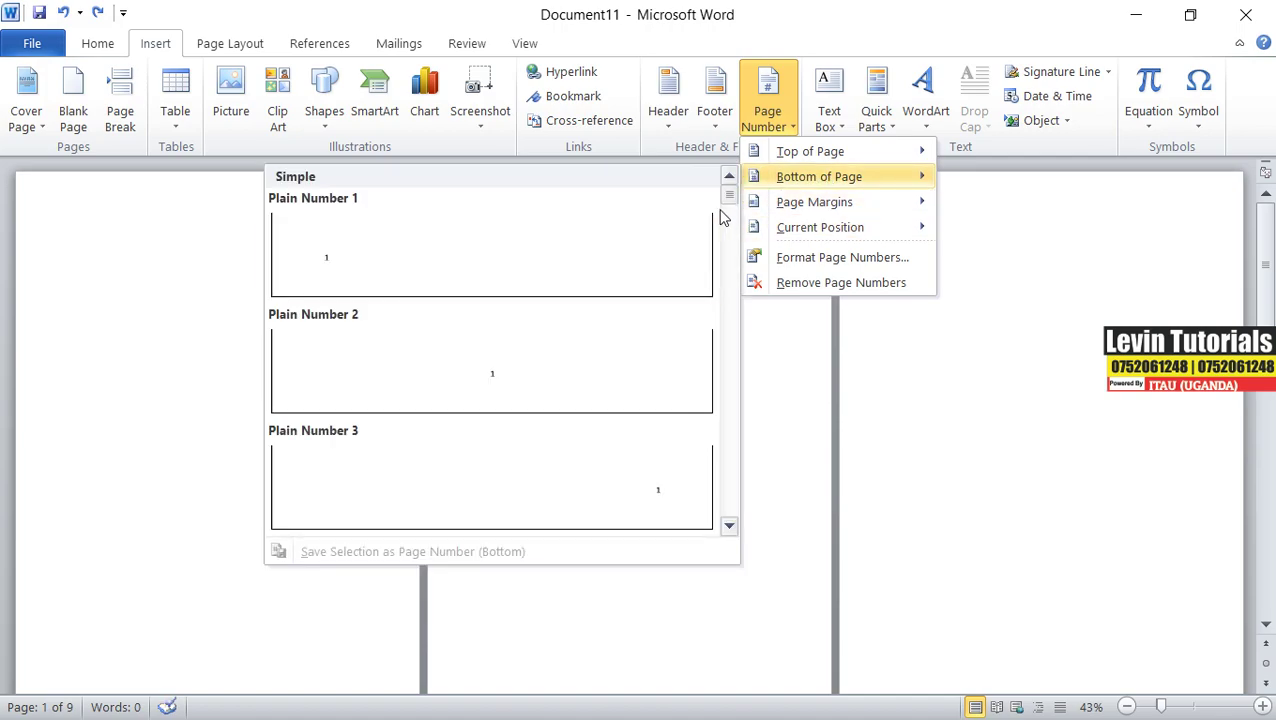
click(729, 197)
drag(729, 197, 730, 246)
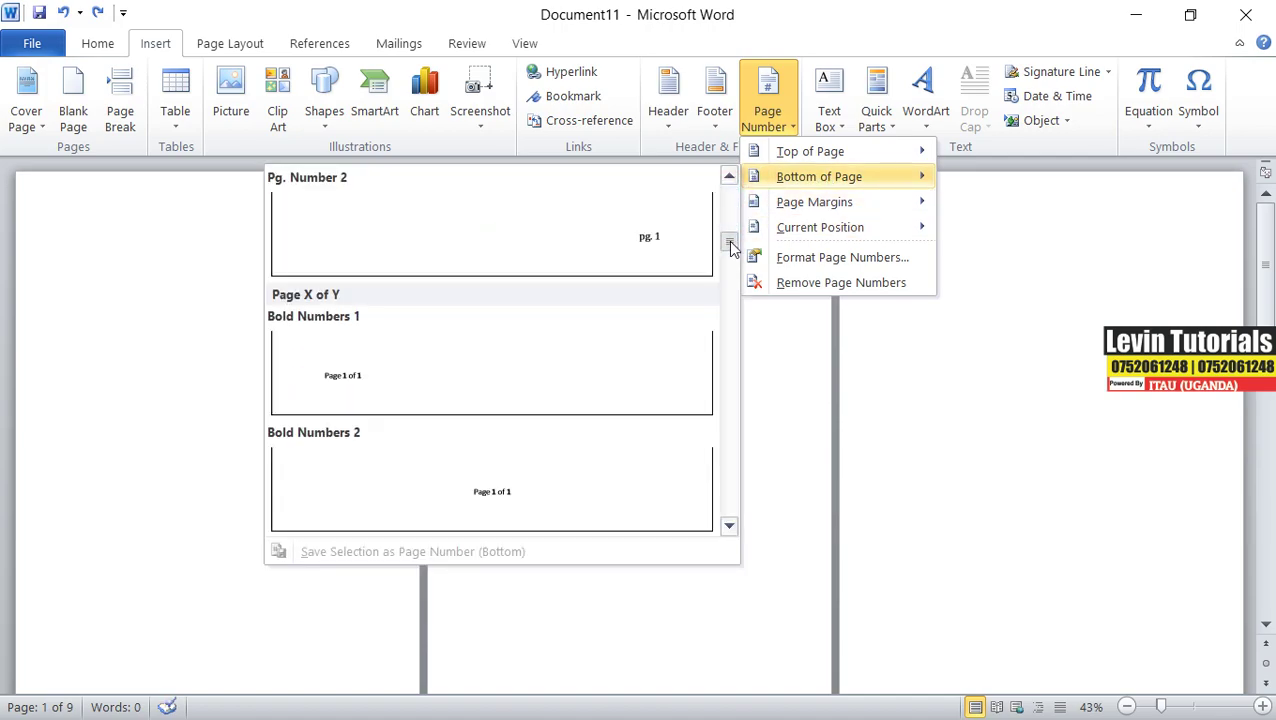
drag(731, 246, 737, 272)
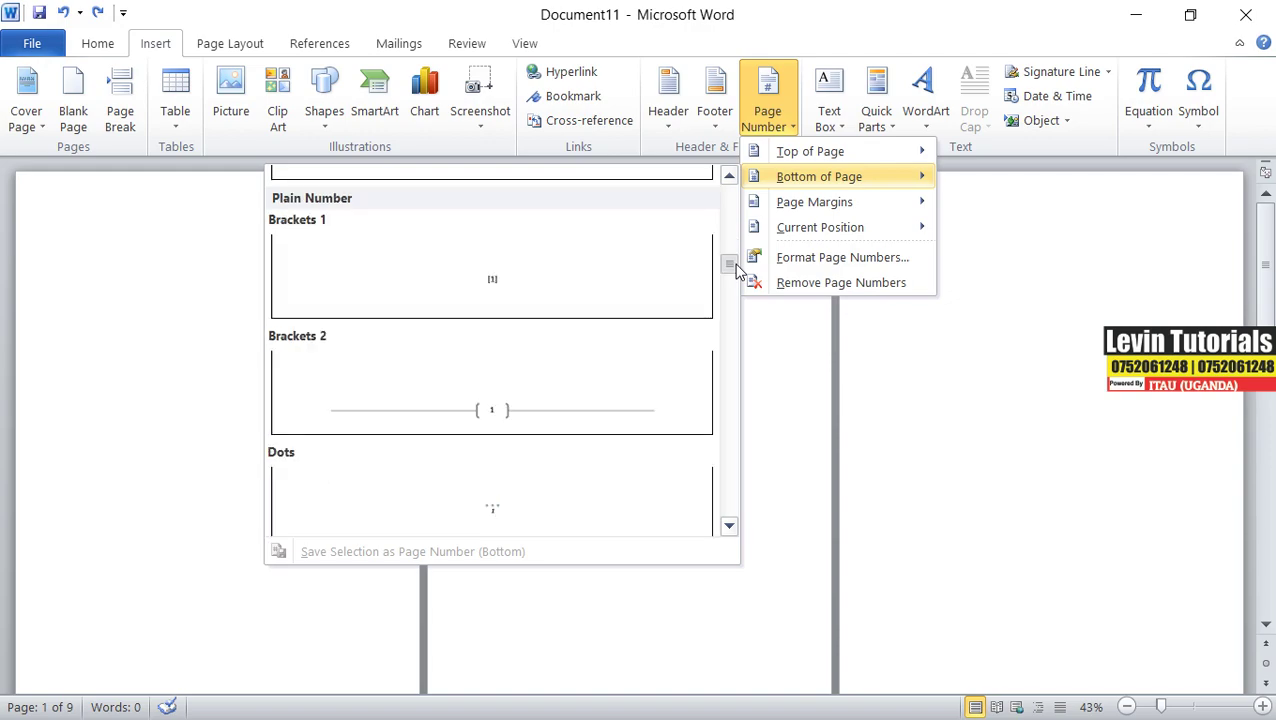
click(579, 400)
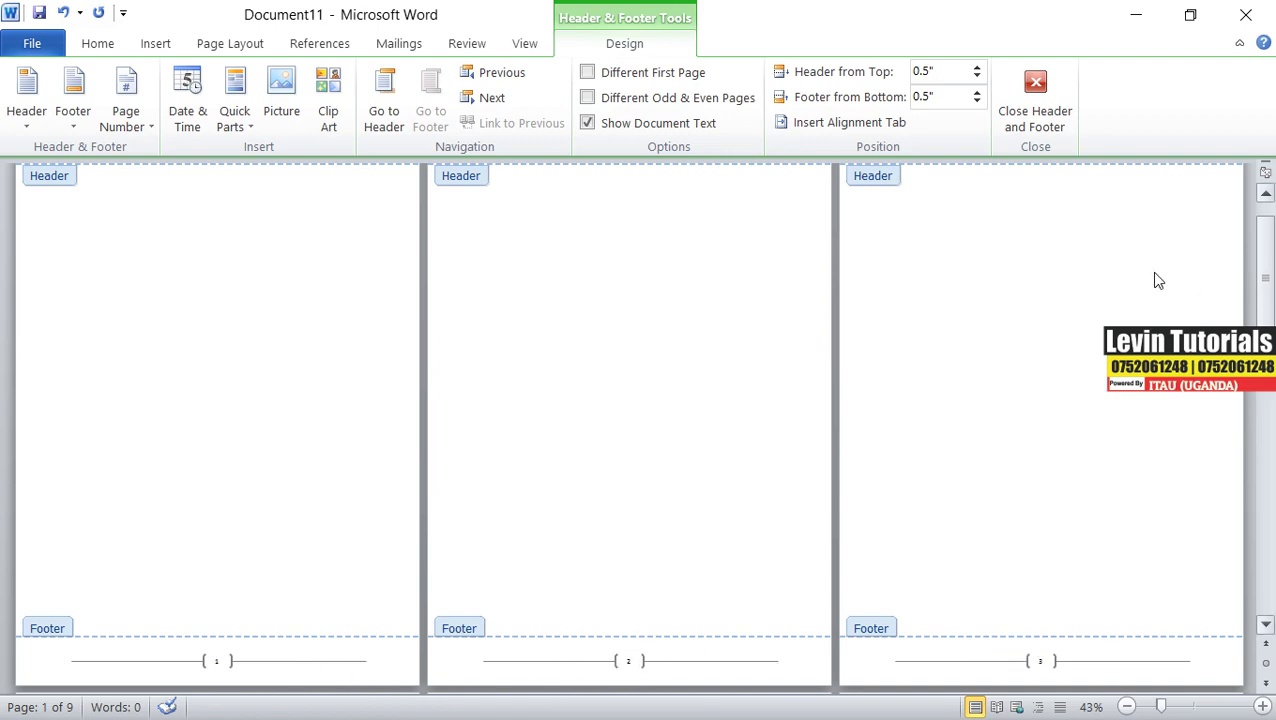
Step: Zoom in and scroll to inspect the bracketed footer numbers, then zoom back out to three pages
drag(1267, 277, 1267, 470)
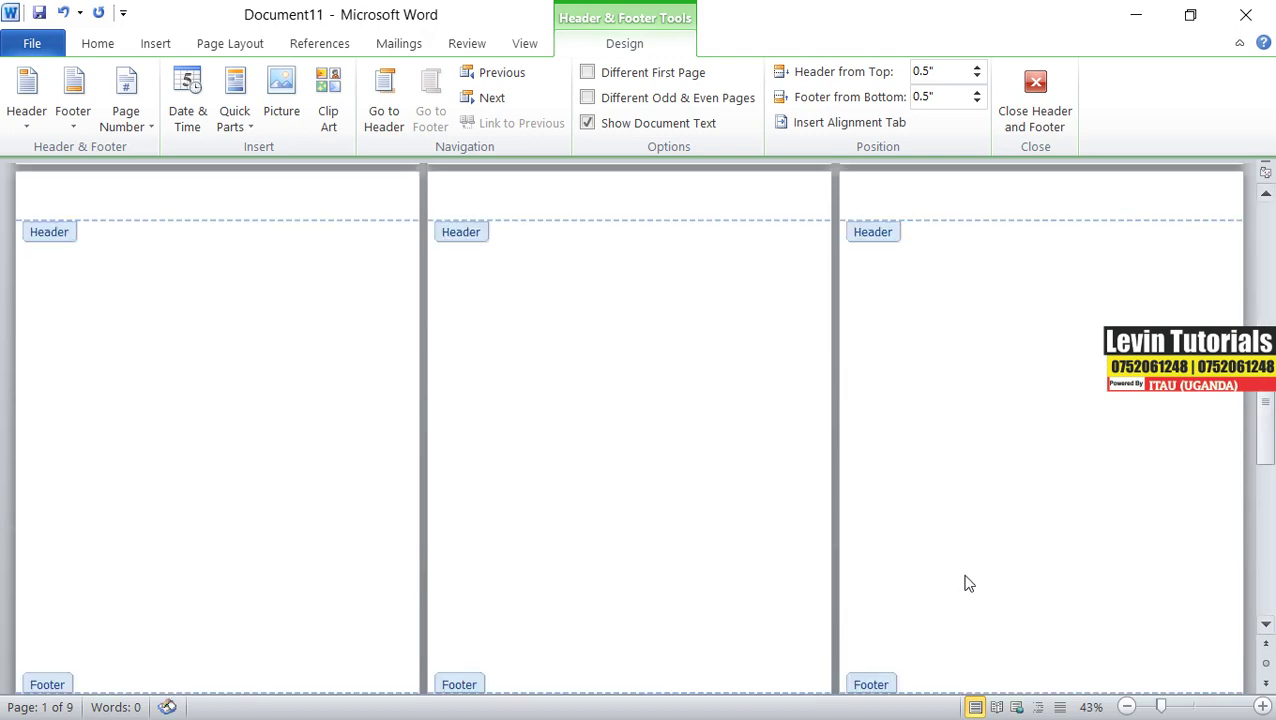
scroll(820, 466, down, 2)
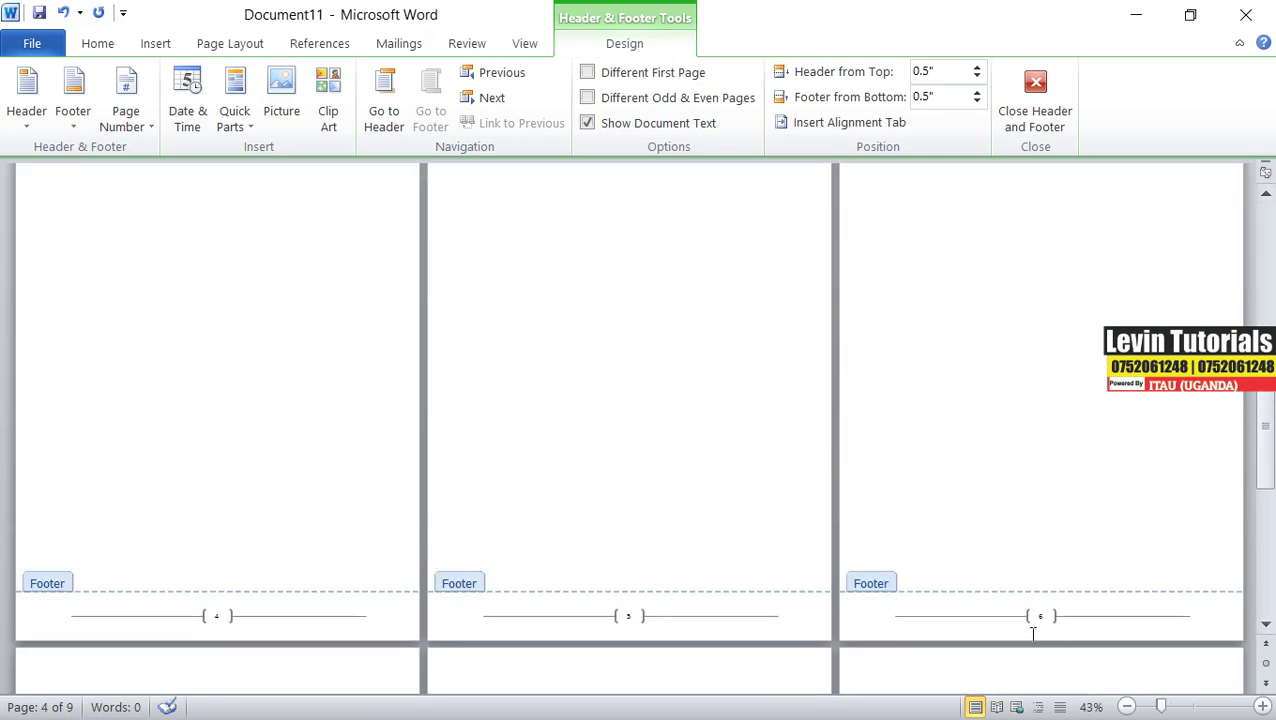
click(1181, 707)
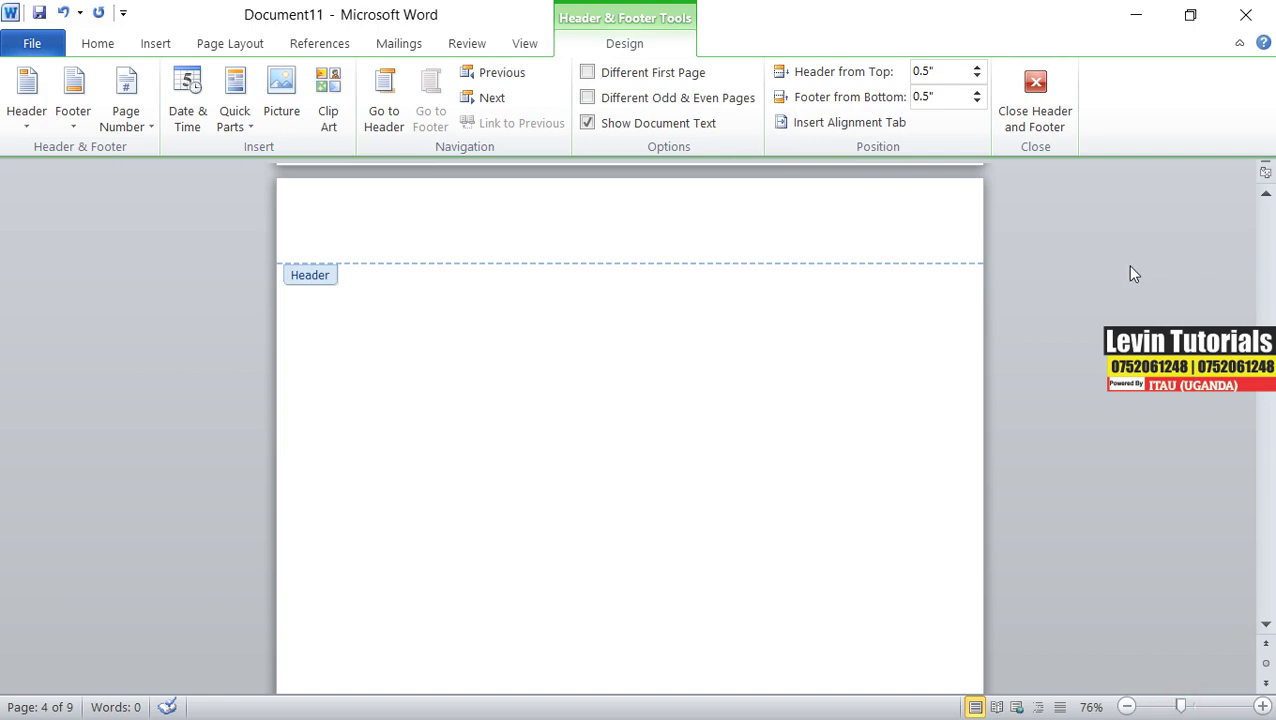
drag(1267, 406, 1268, 395)
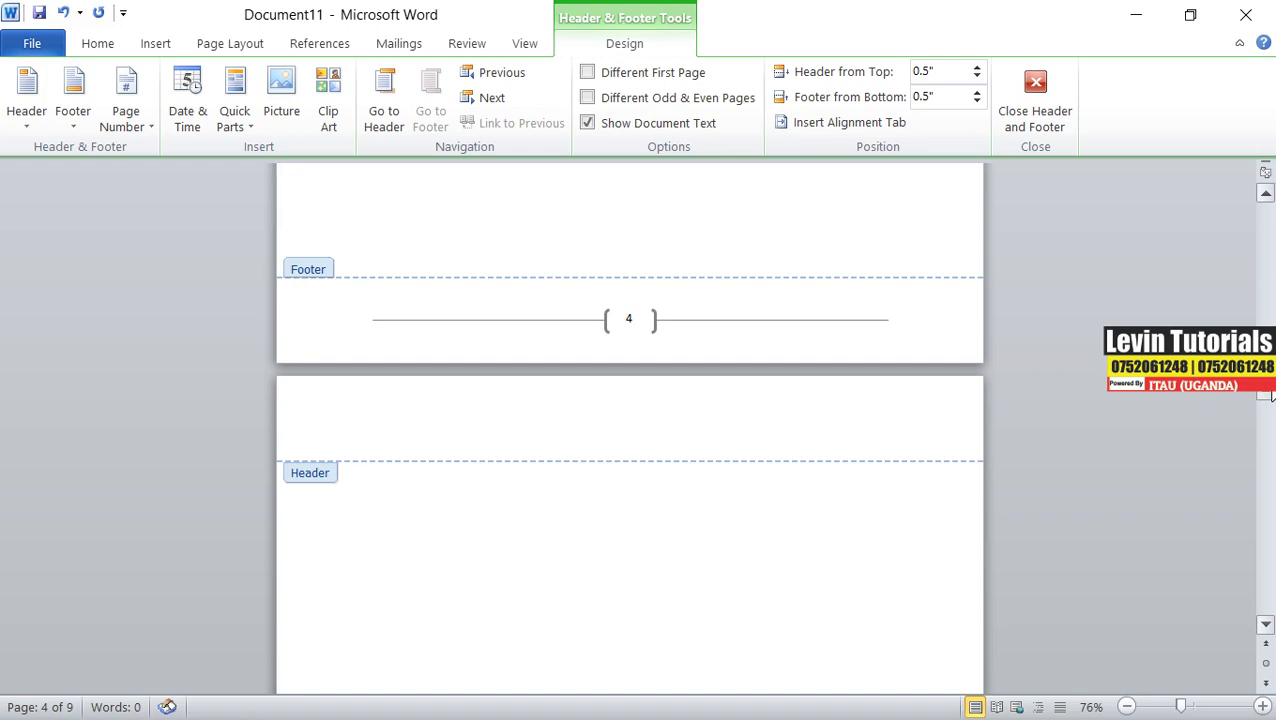
drag(1267, 395, 1266, 200)
scroll(521, 421, down, 1)
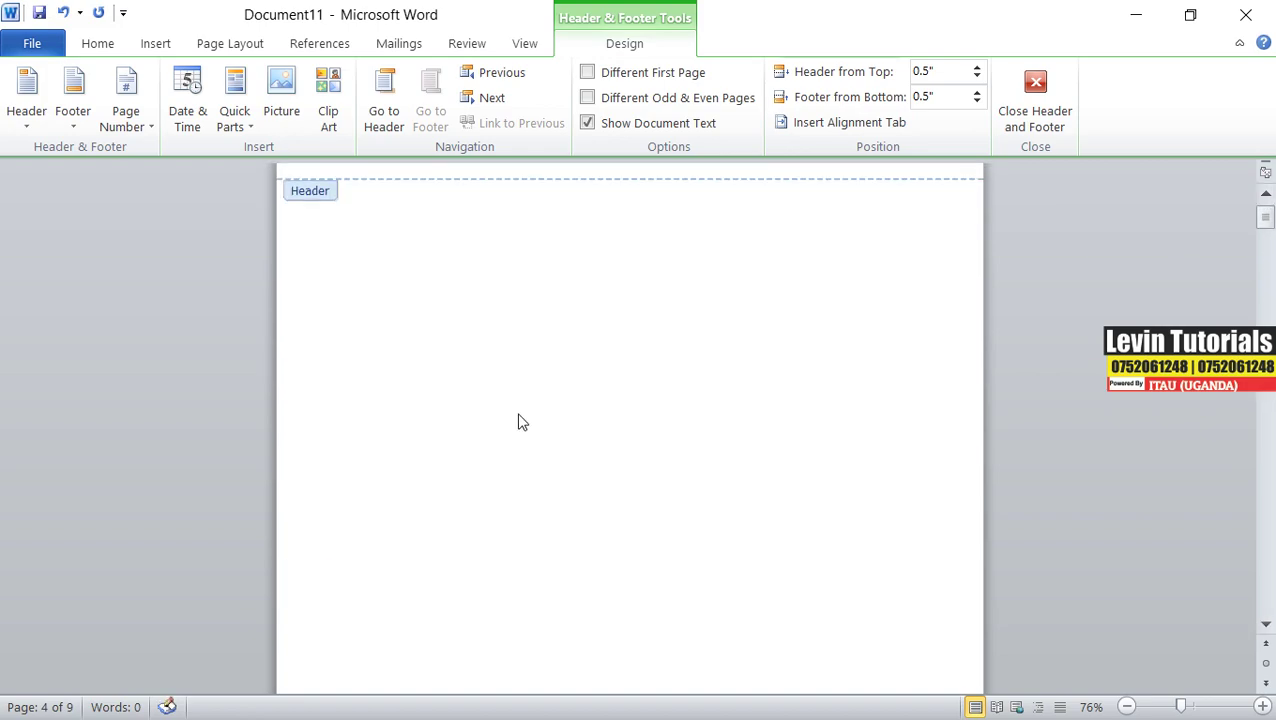
click(1126, 707)
click(1126, 707)
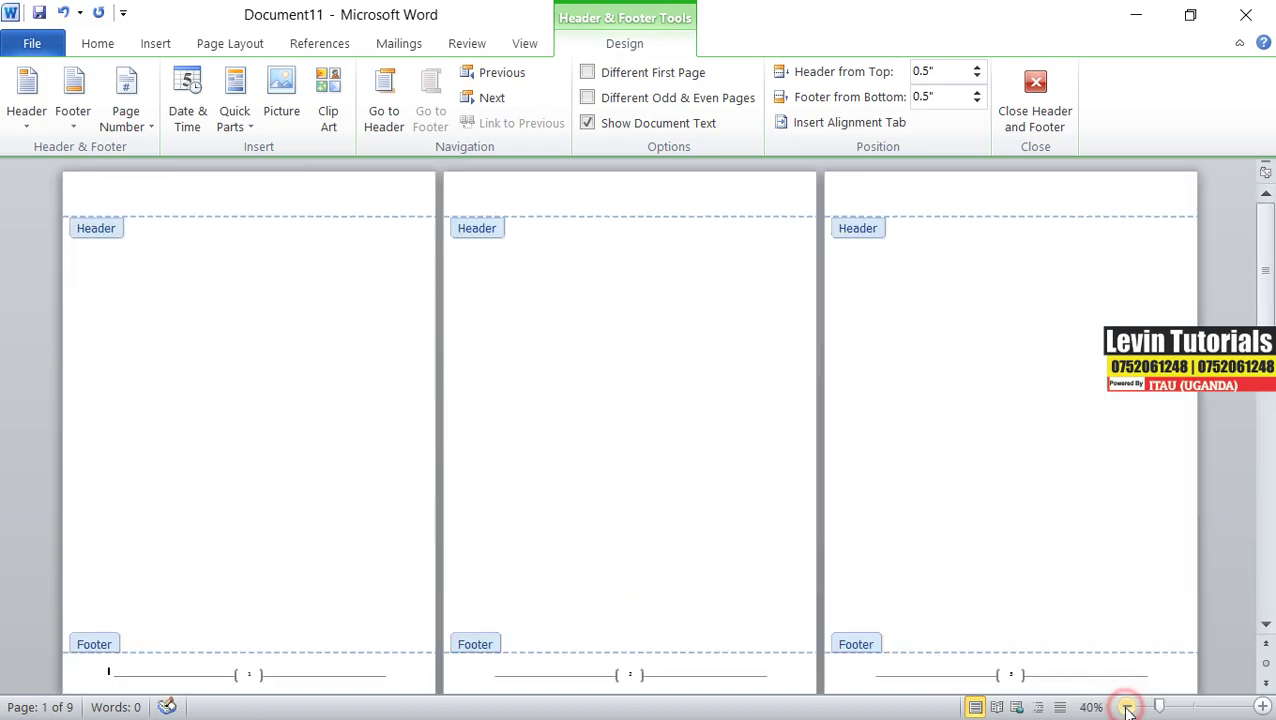
Step: Undo the footer page numbers from page 2 and close header and footer editing
click(525, 478)
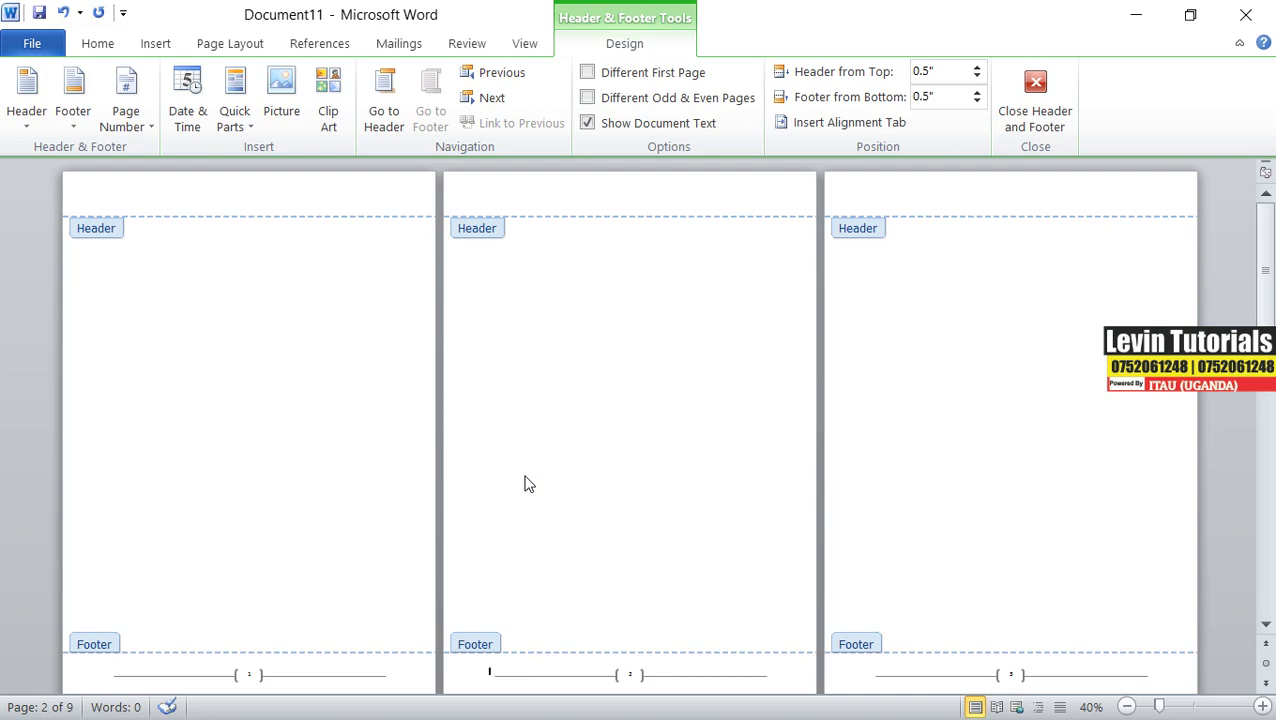
key(ctrl+z)
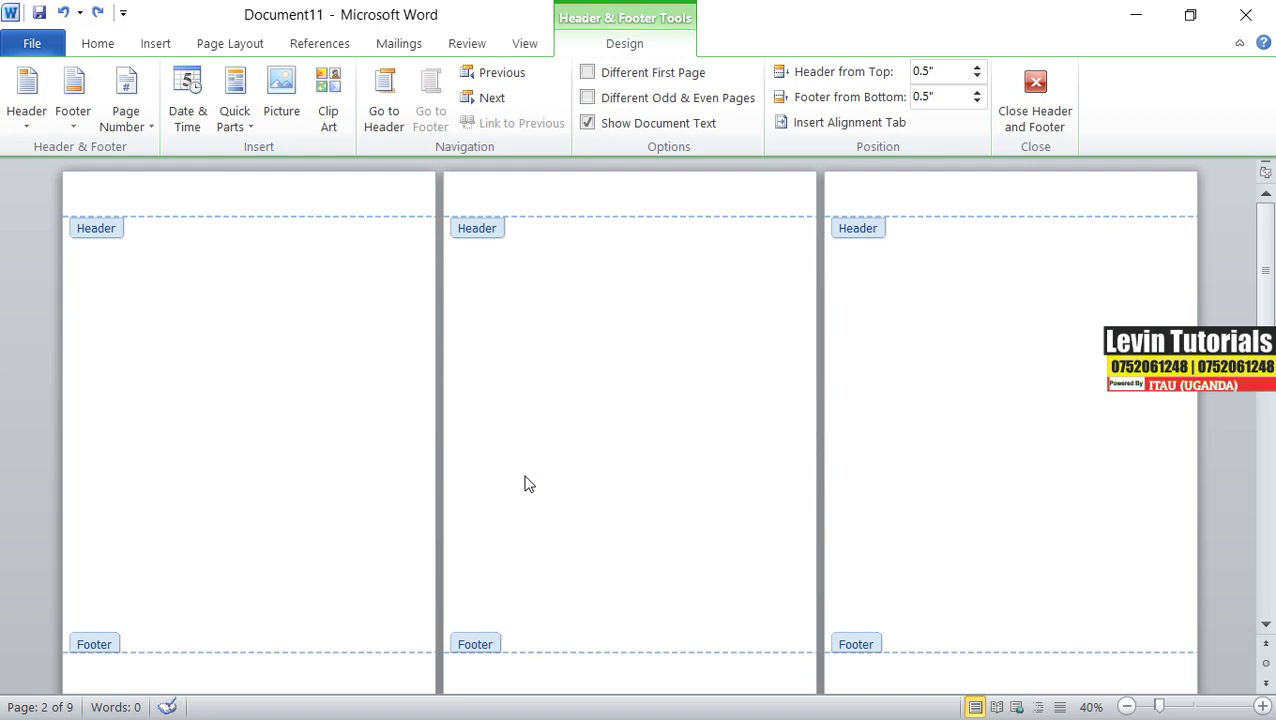
double_click(345, 441)
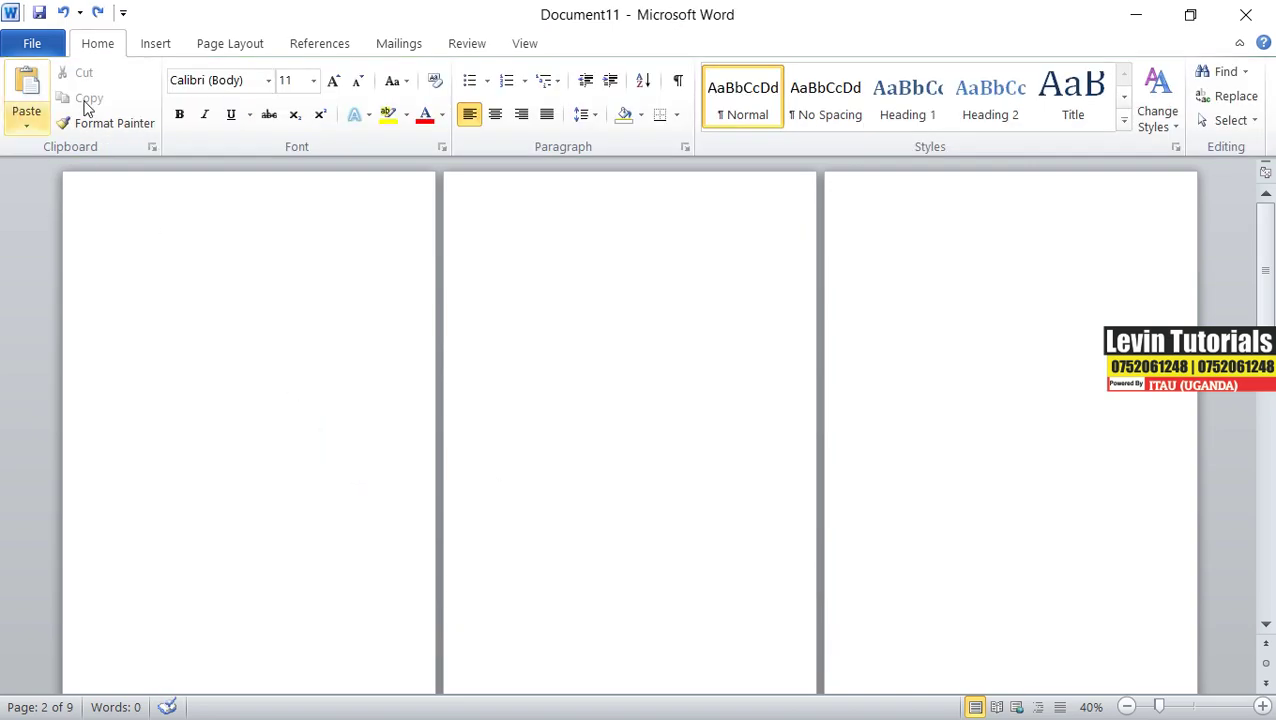
Step: Insert Page Margins page numbers in the Accent Bar, Right style (Page | n)
click(156, 43)
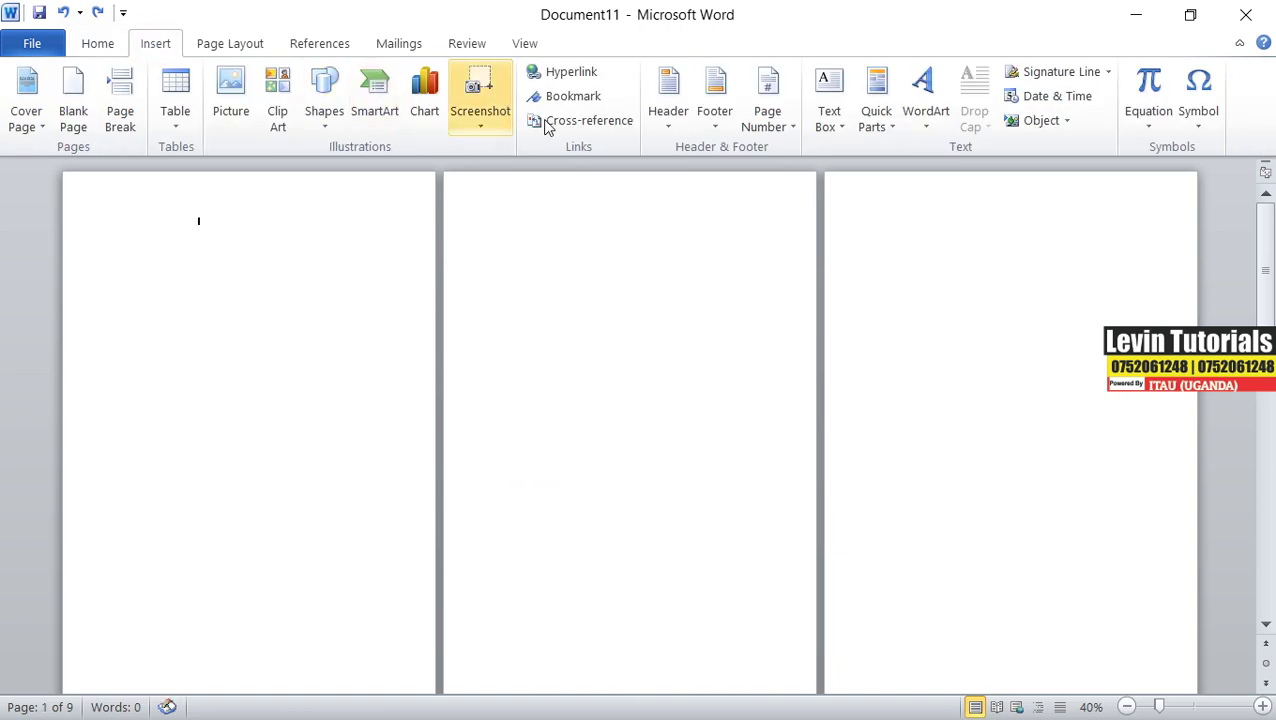
click(791, 130)
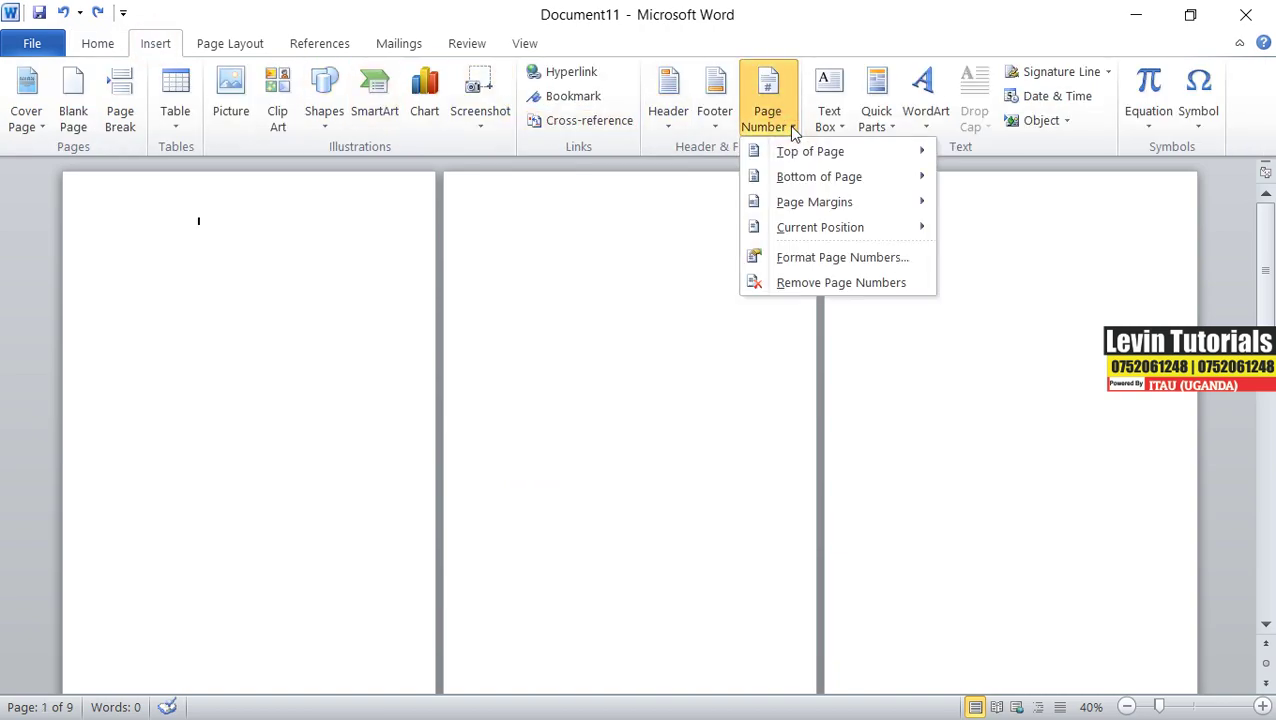
mouse_move(814, 202)
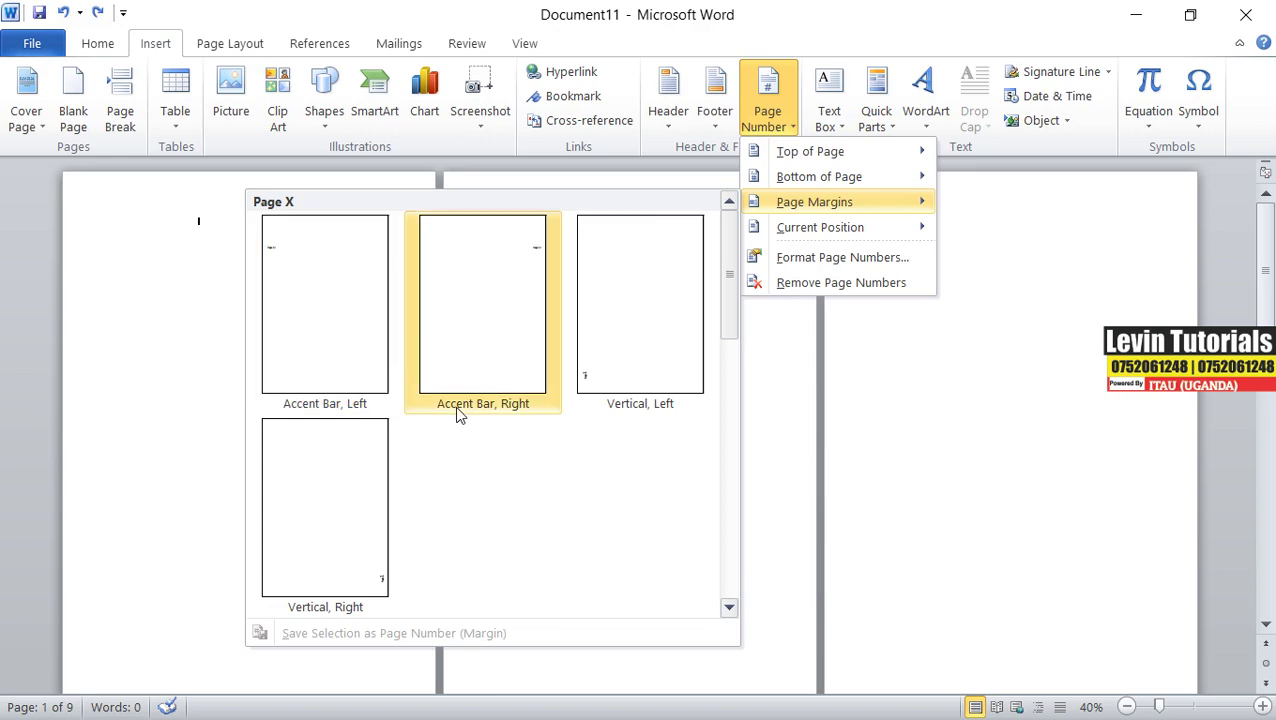
click(516, 305)
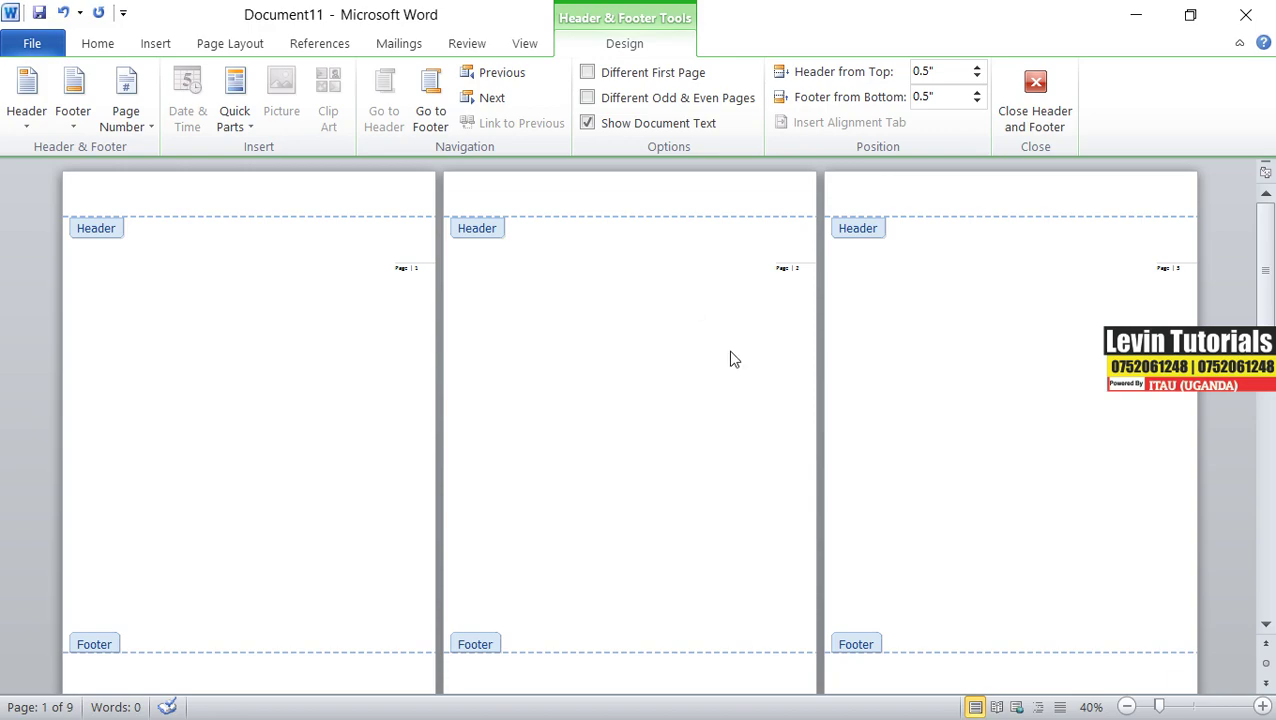
Step: Zoom in to inspect the Page | n margin number on page 3, then zoom back out
click(1181, 707)
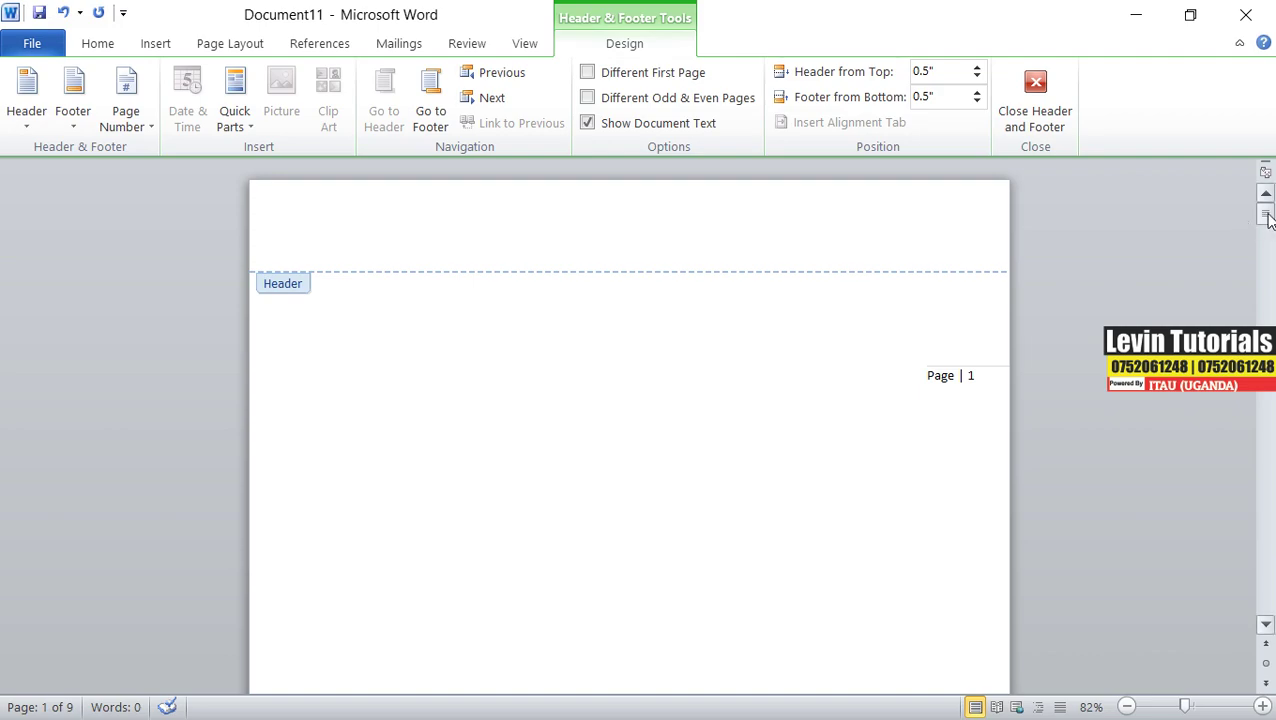
drag(1265, 213, 1264, 310)
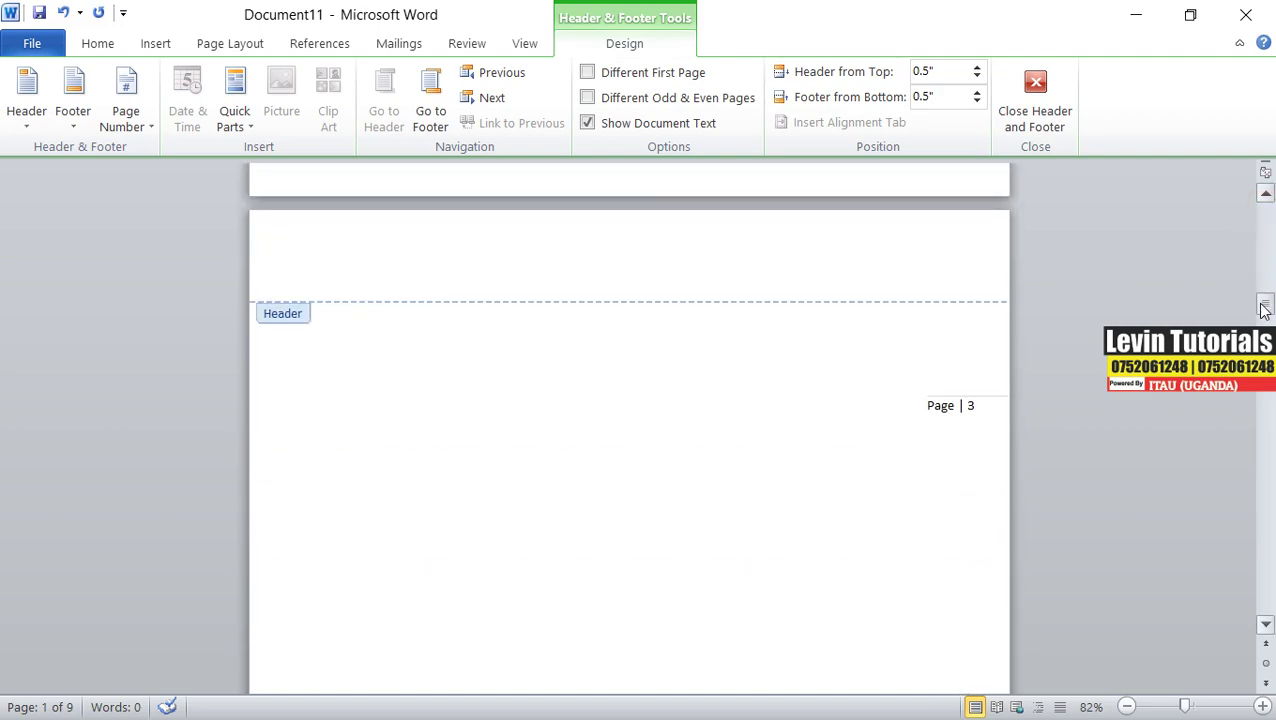
click(572, 375)
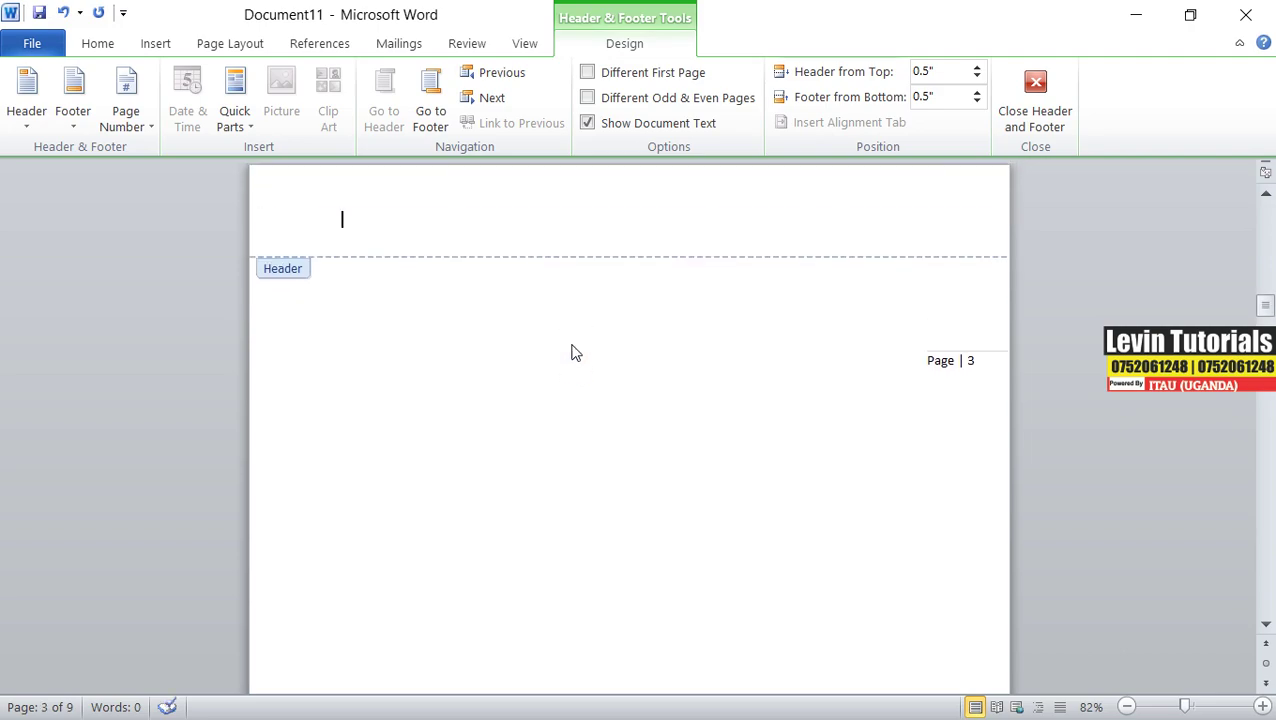
click(1126, 707)
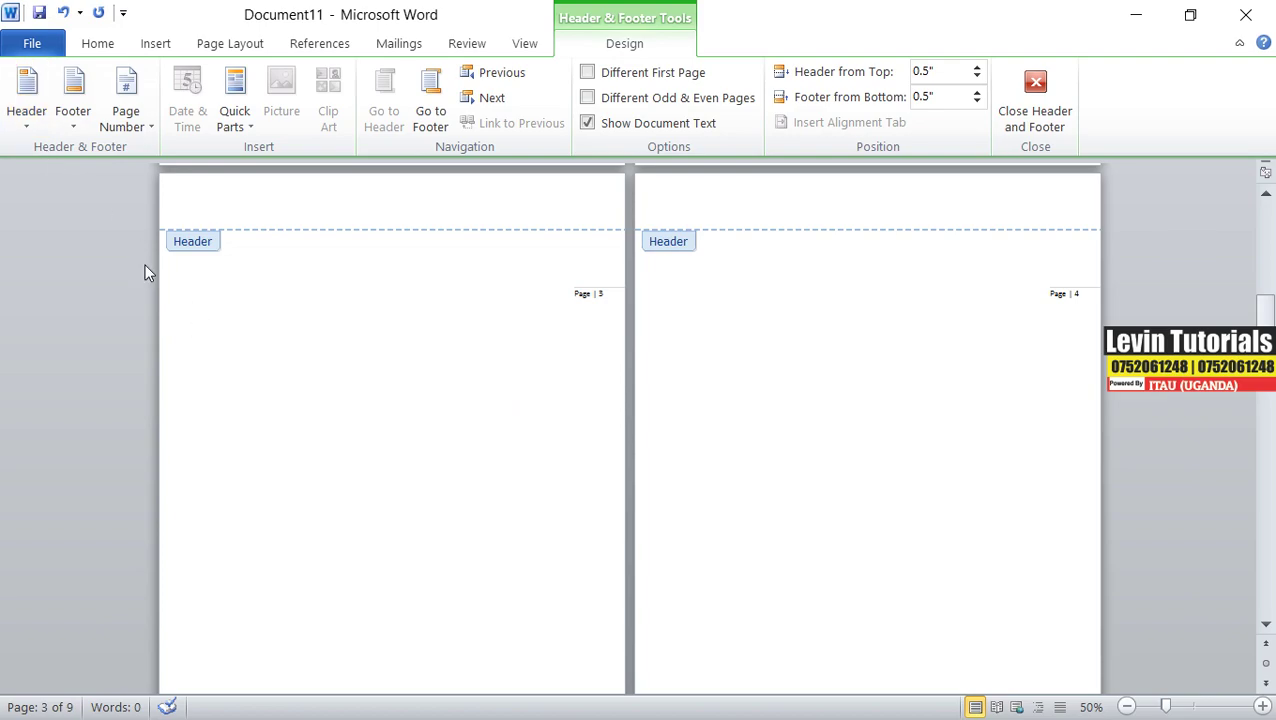
Step: Undo the Accent Bar margin numbers and close header and footer editing
key(ctrl+z)
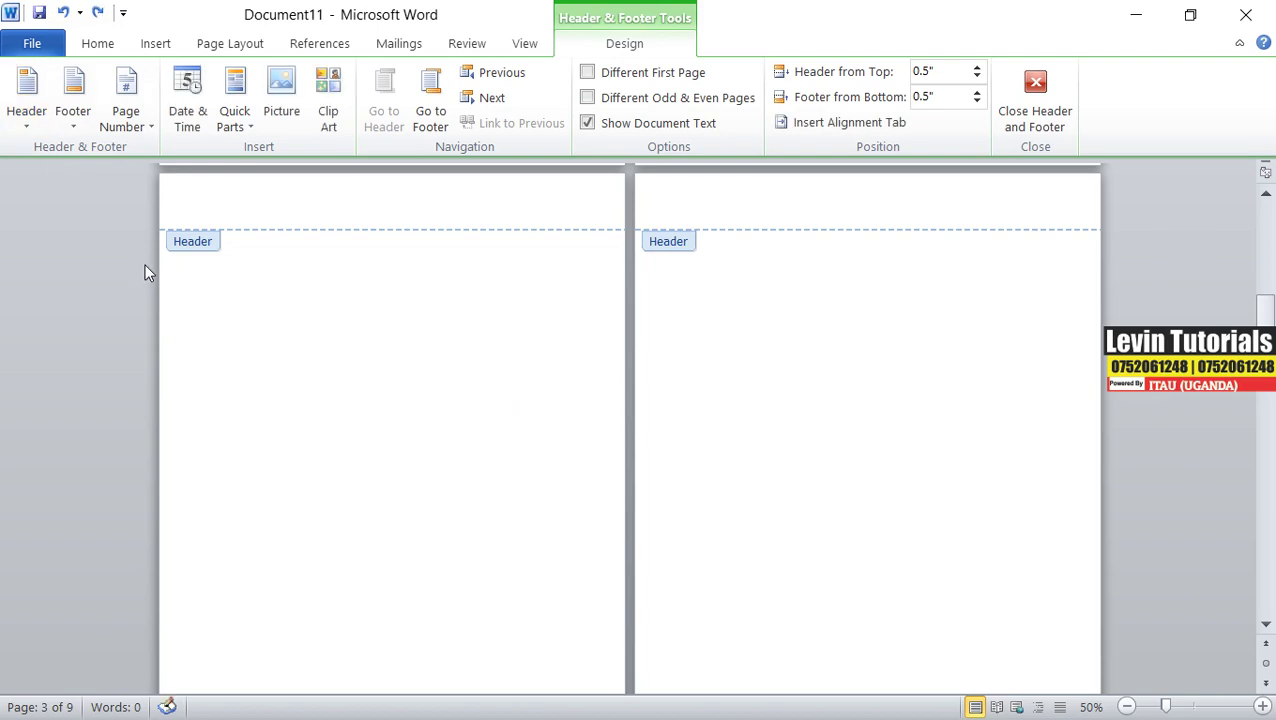
click(150, 128)
click(345, 392)
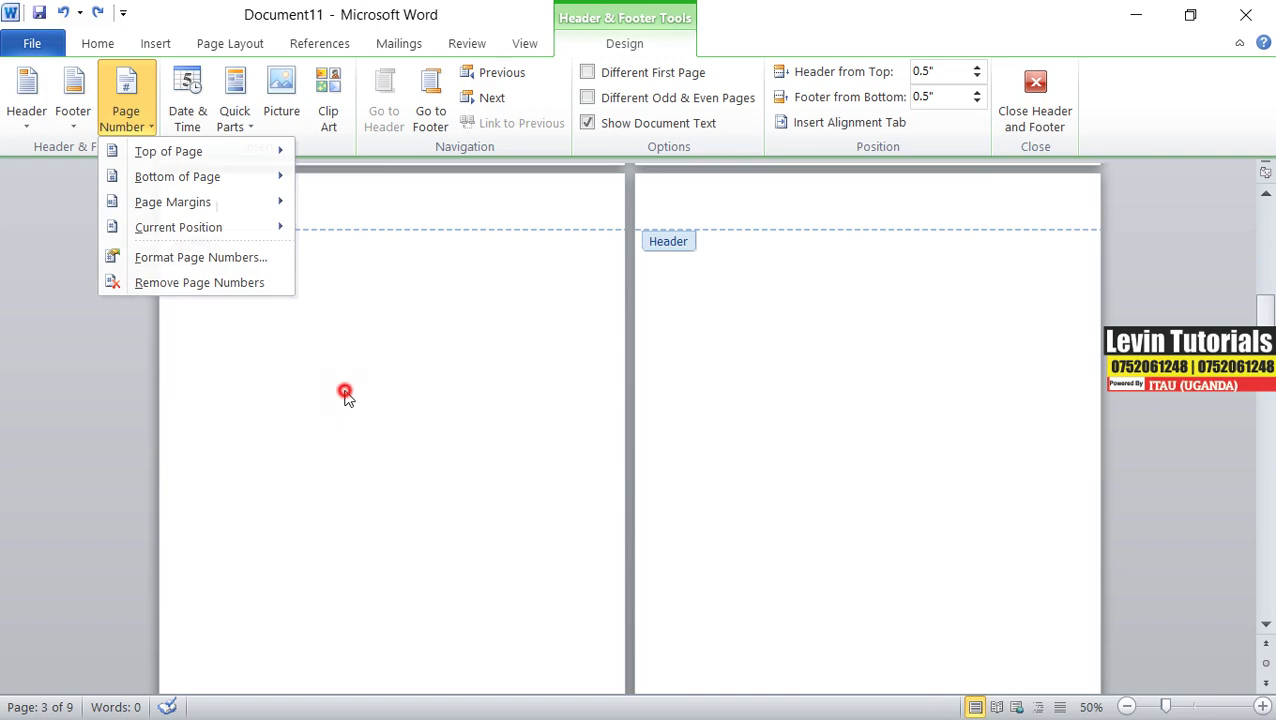
double_click(277, 331)
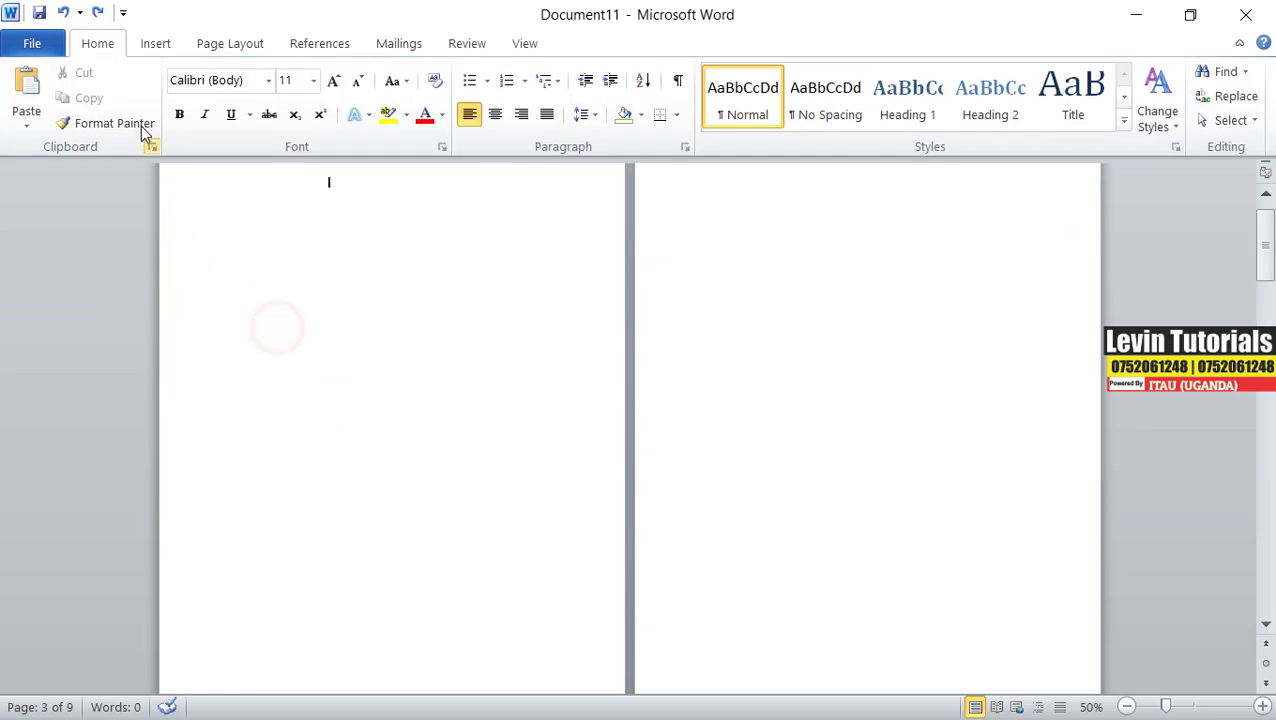
Step: Insert Page Margins page numbers in the Vertical, Right style
click(160, 45)
click(792, 127)
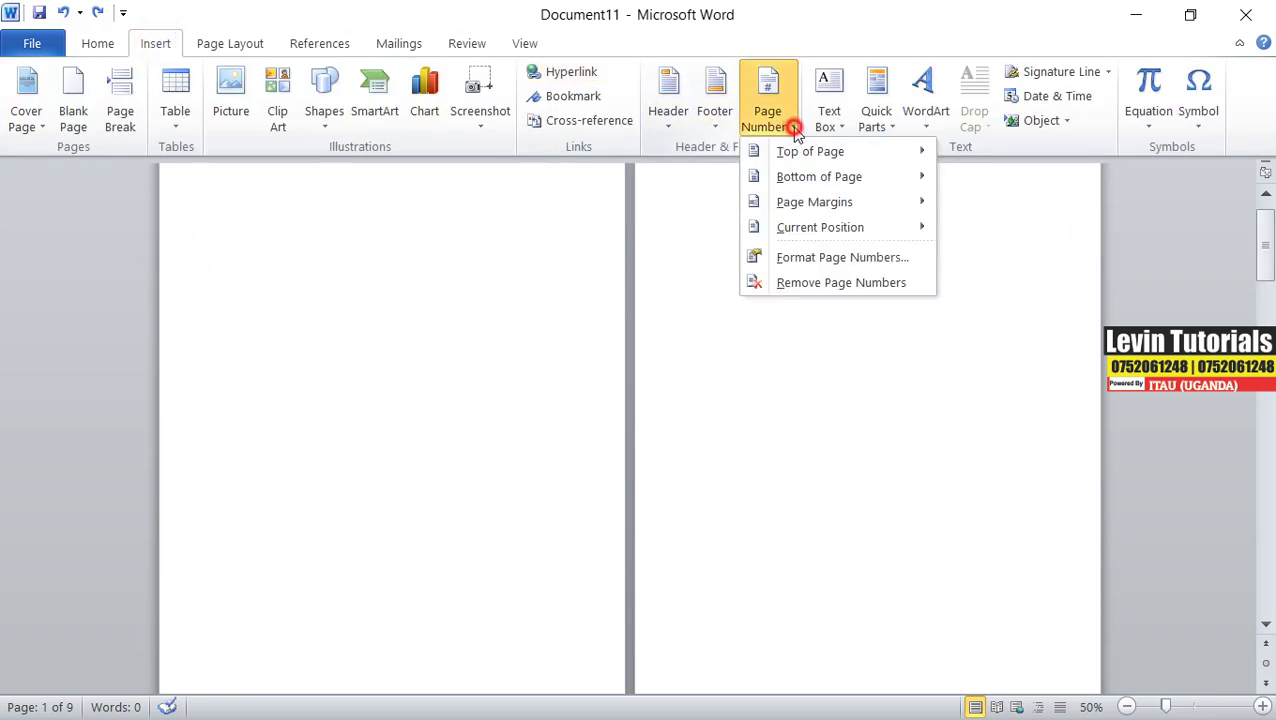
mouse_move(814, 202)
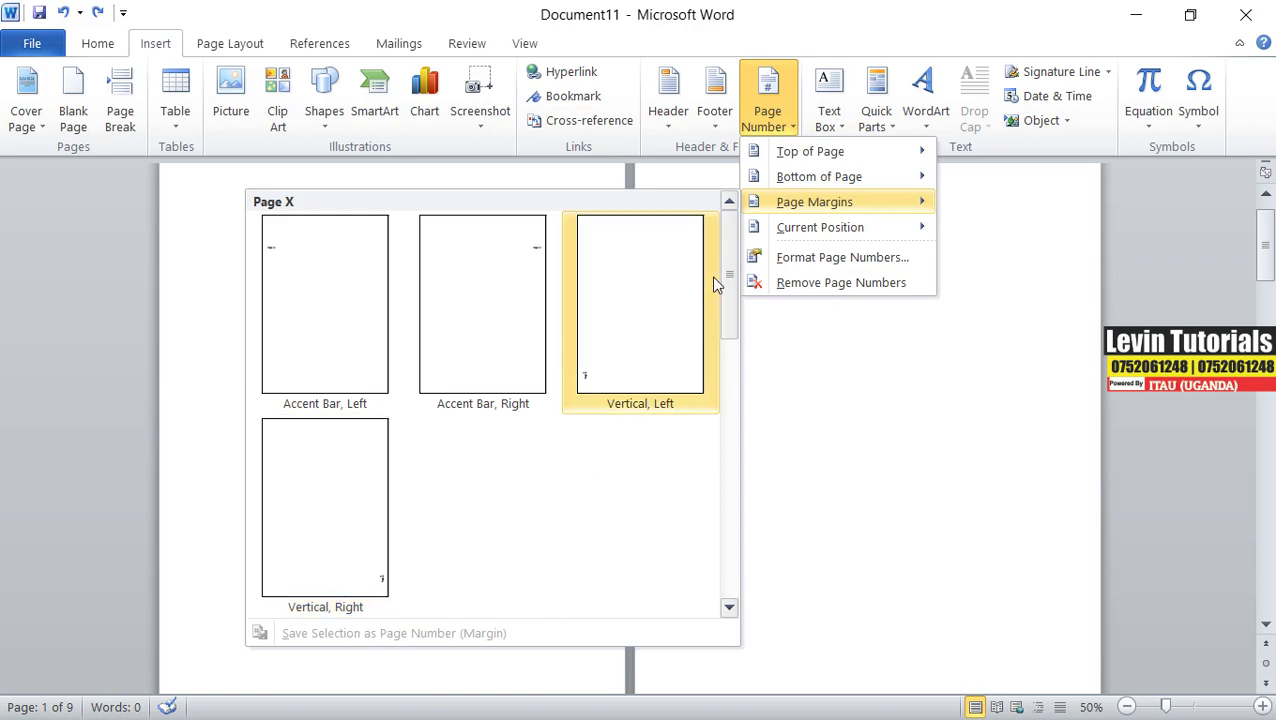
mouse_move(729, 276)
mouse_down()
mouse_move(732, 555)
mouse_move(738, 342)
mouse_up()
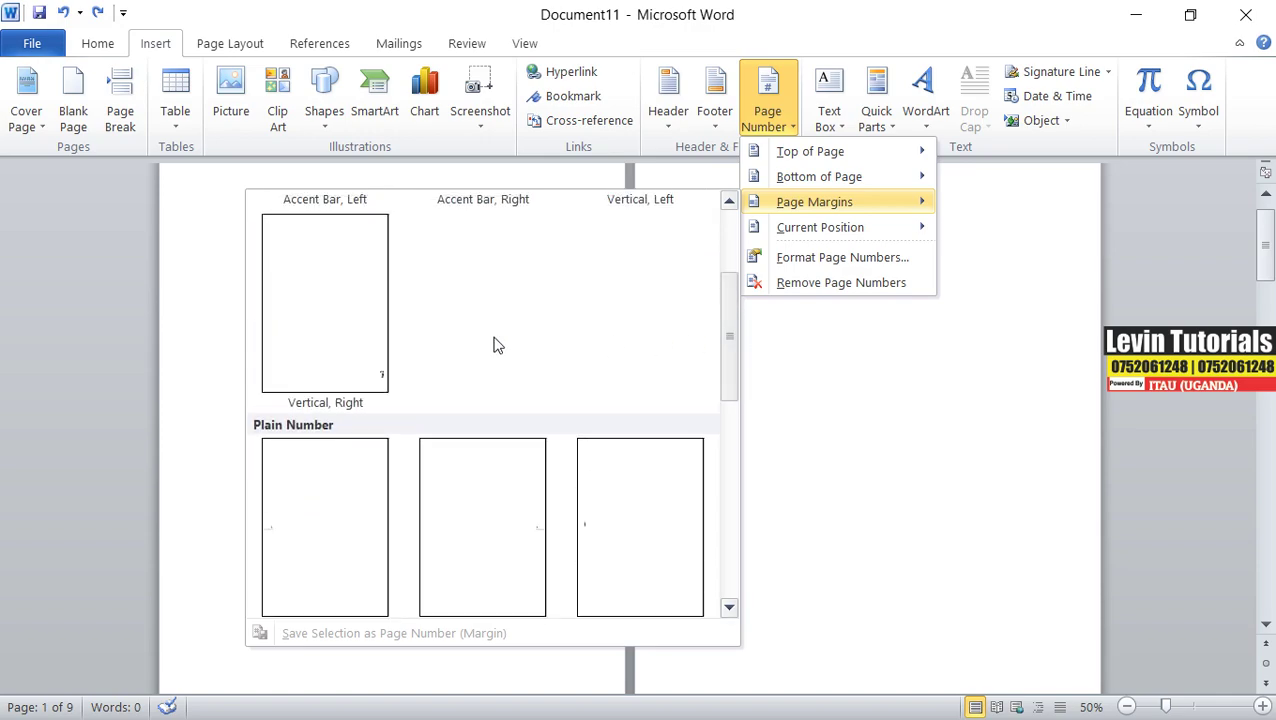
click(335, 368)
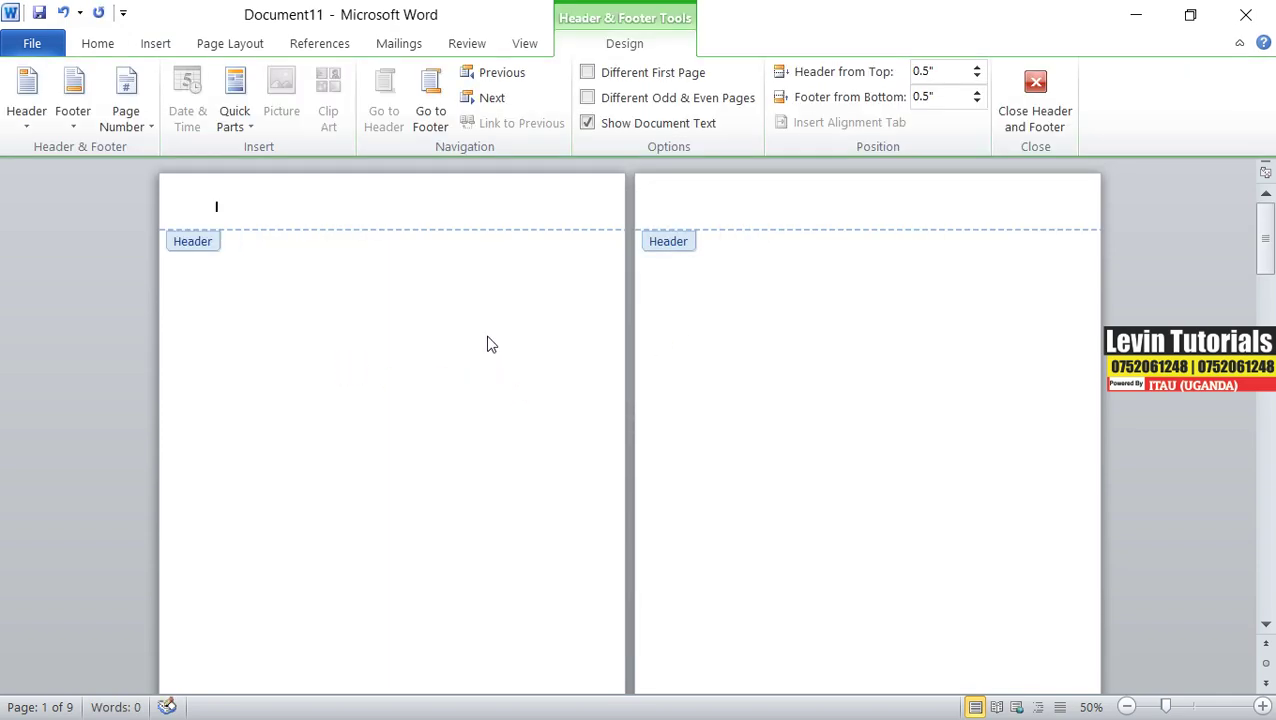
Step: Zoom in to nearly full size and scroll to check the rotated Page n numbers
scroll(521, 390, down, 1)
scroll(540, 390, down, 4)
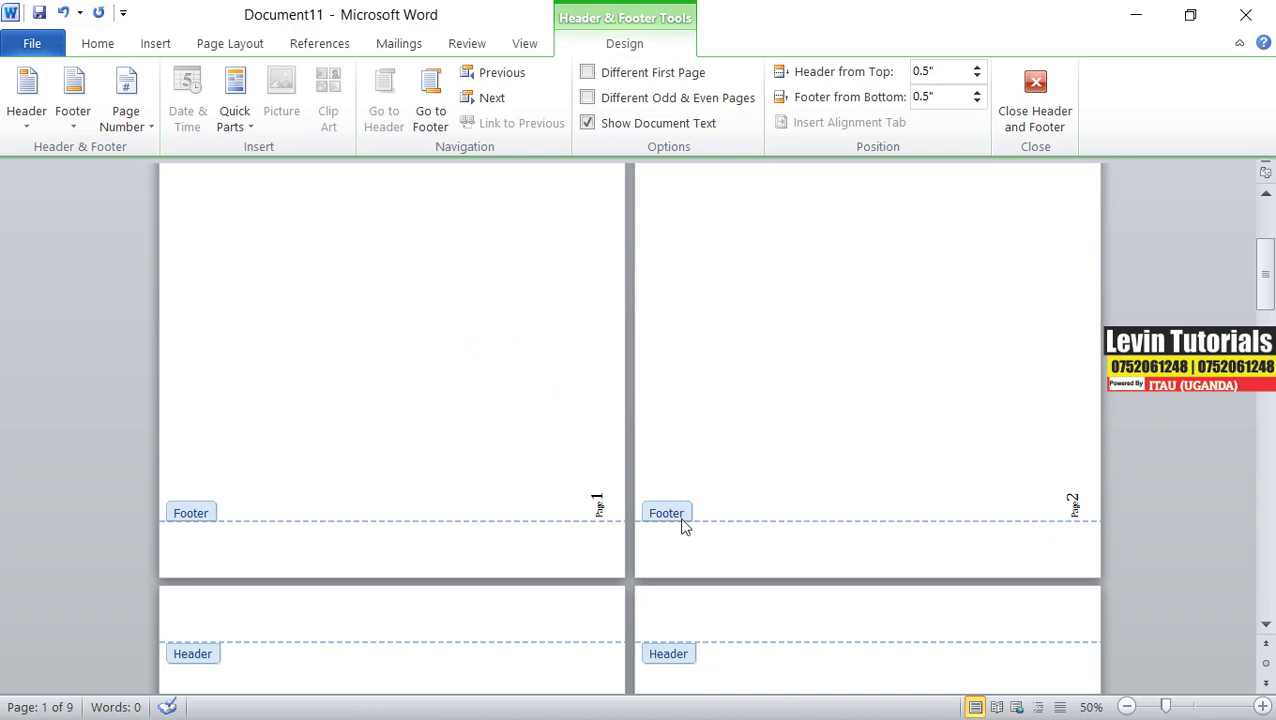
click(1194, 707)
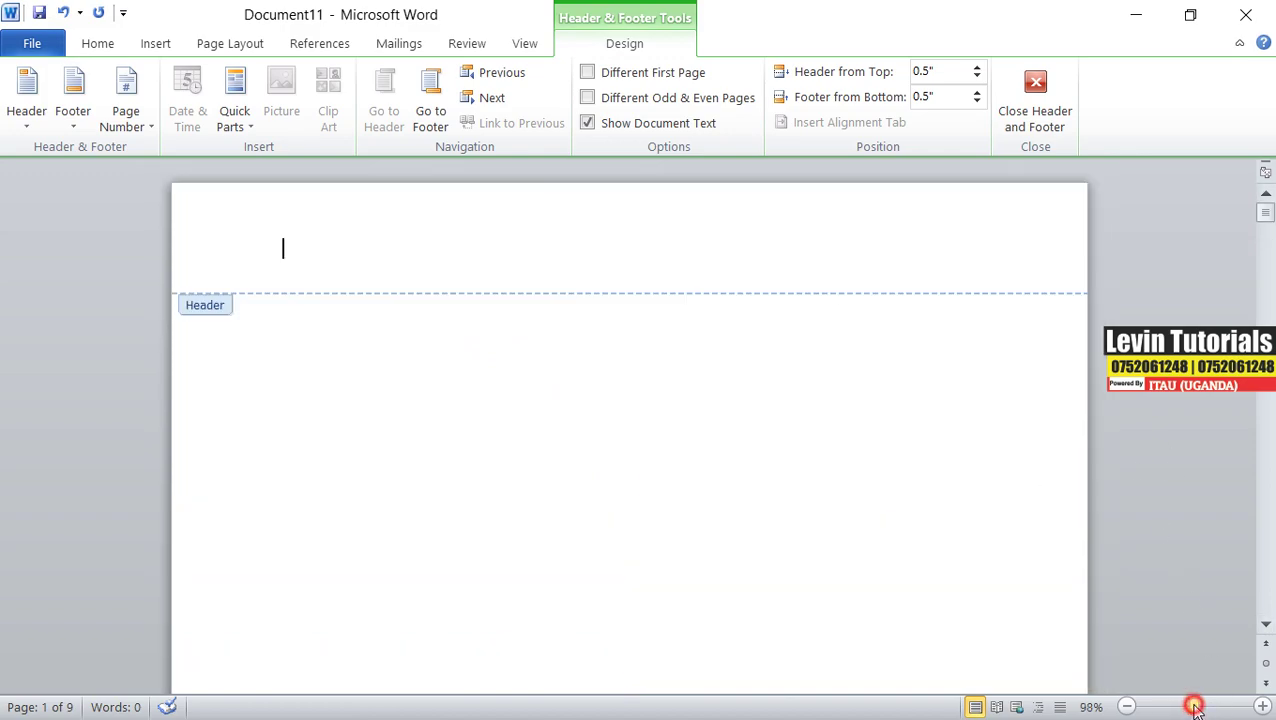
drag(1266, 212, 1268, 316)
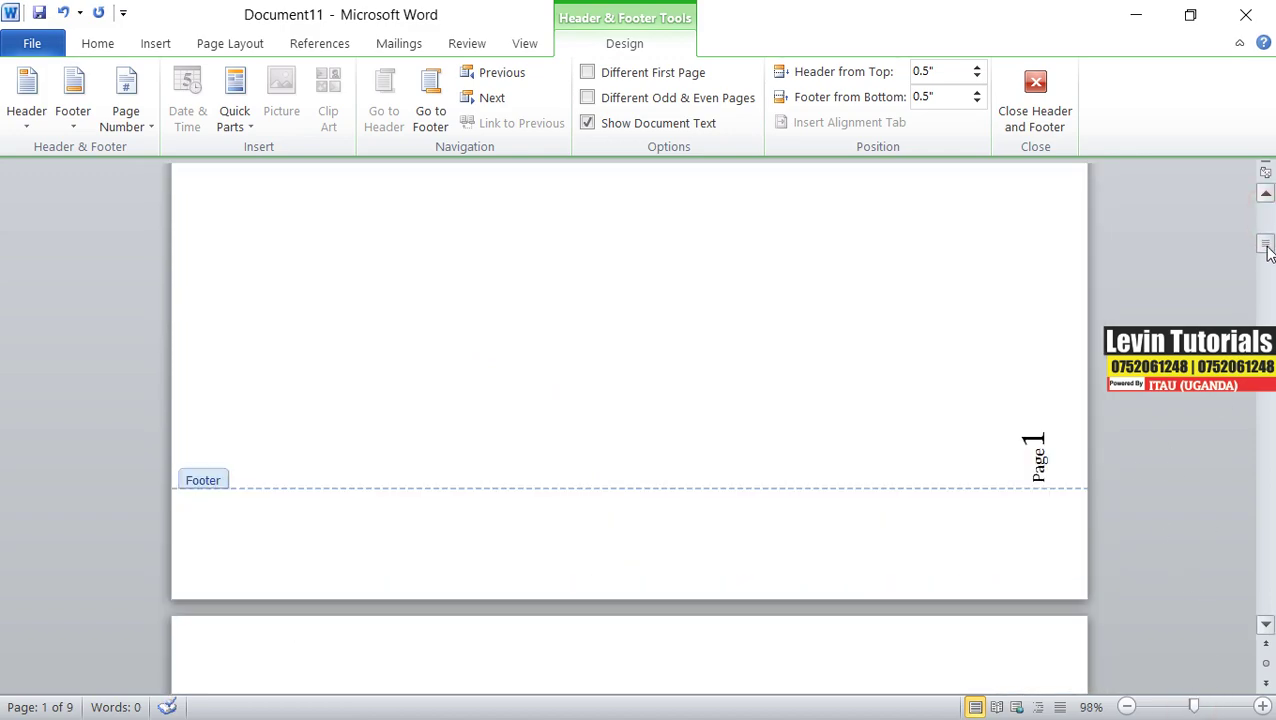
scroll(1268, 316, up, 2)
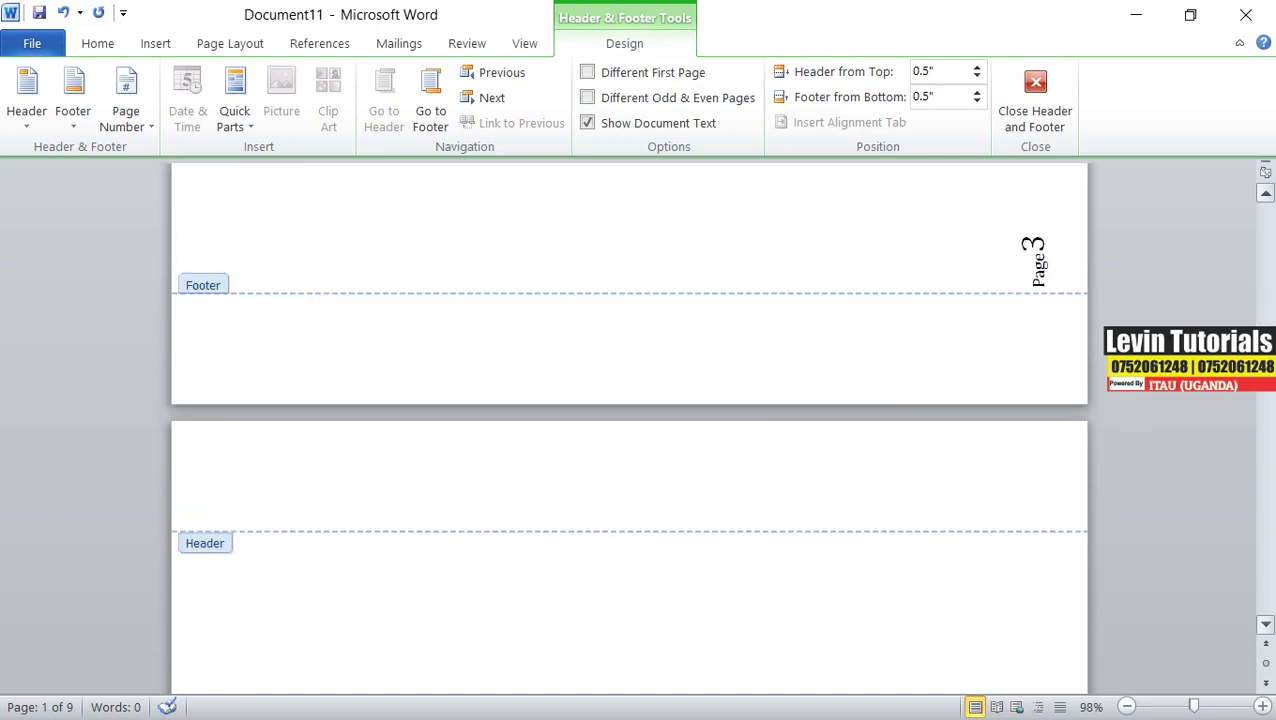
scroll(1268, 316, up, 8)
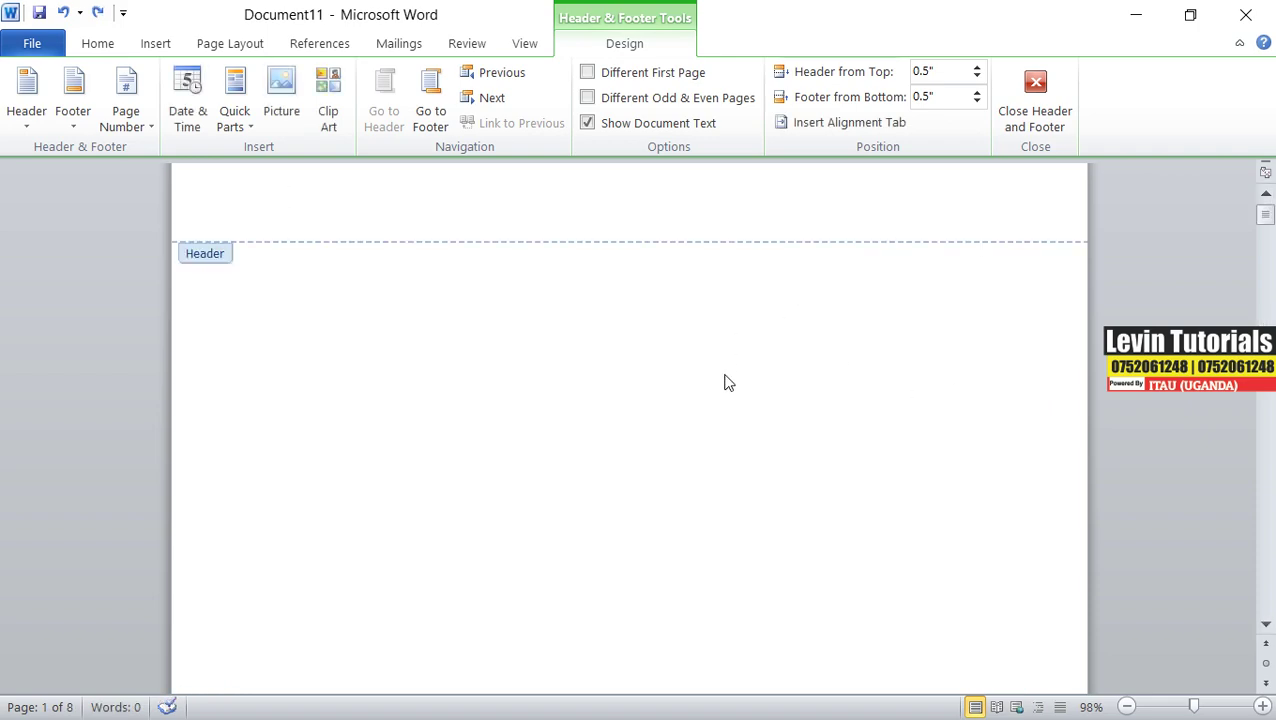
Step: Zoom out to two pages, close header and footer editing, and open Format Page Numbers
scroll(728, 383, down, 3)
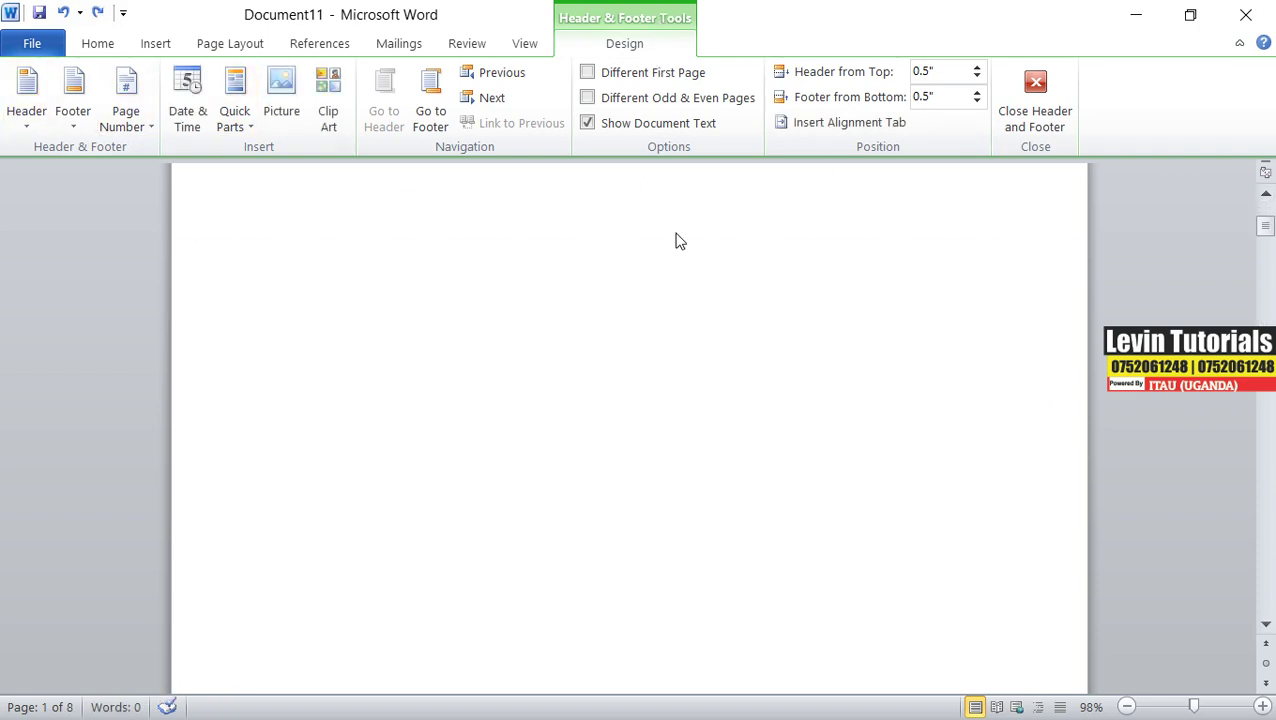
click(1125, 706)
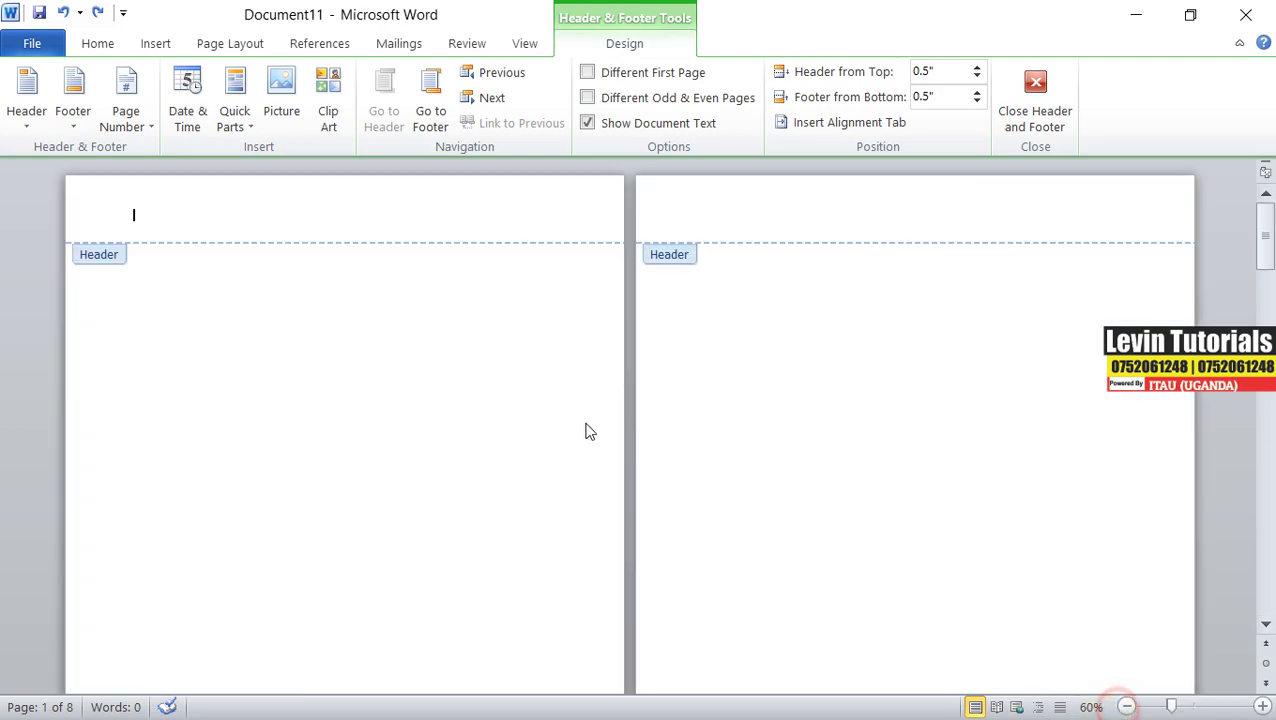
double_click(378, 415)
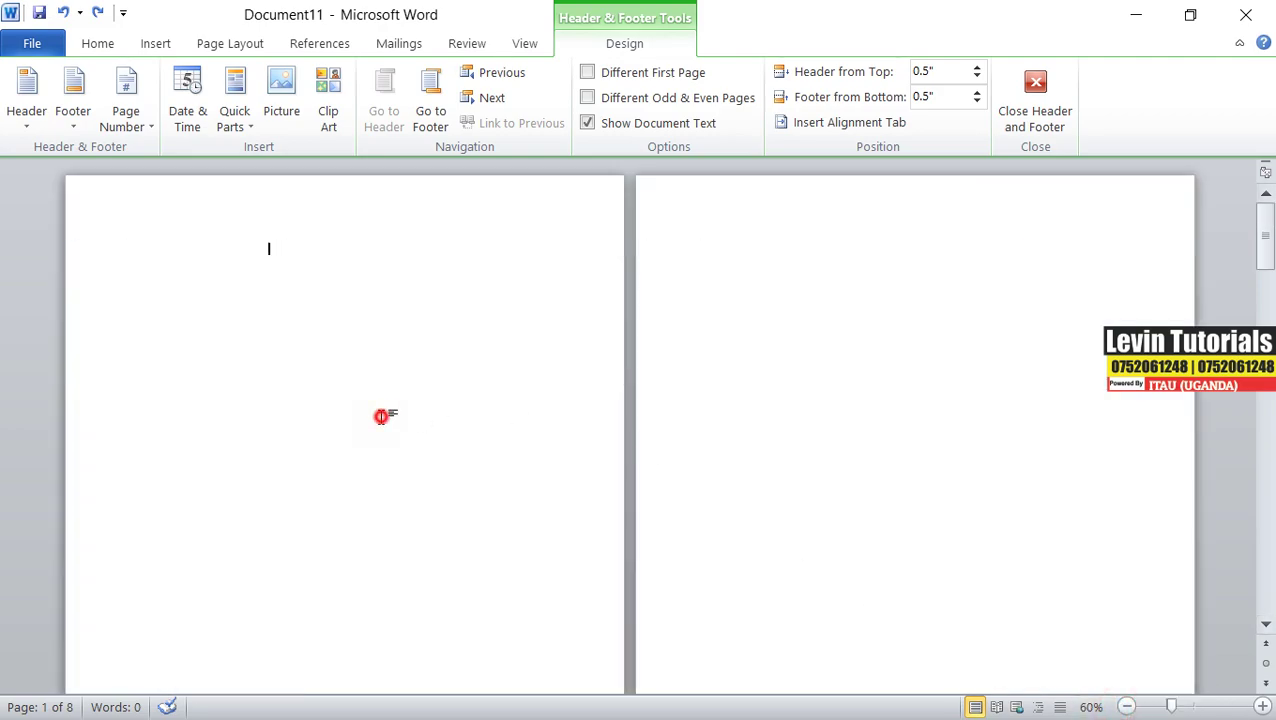
click(164, 48)
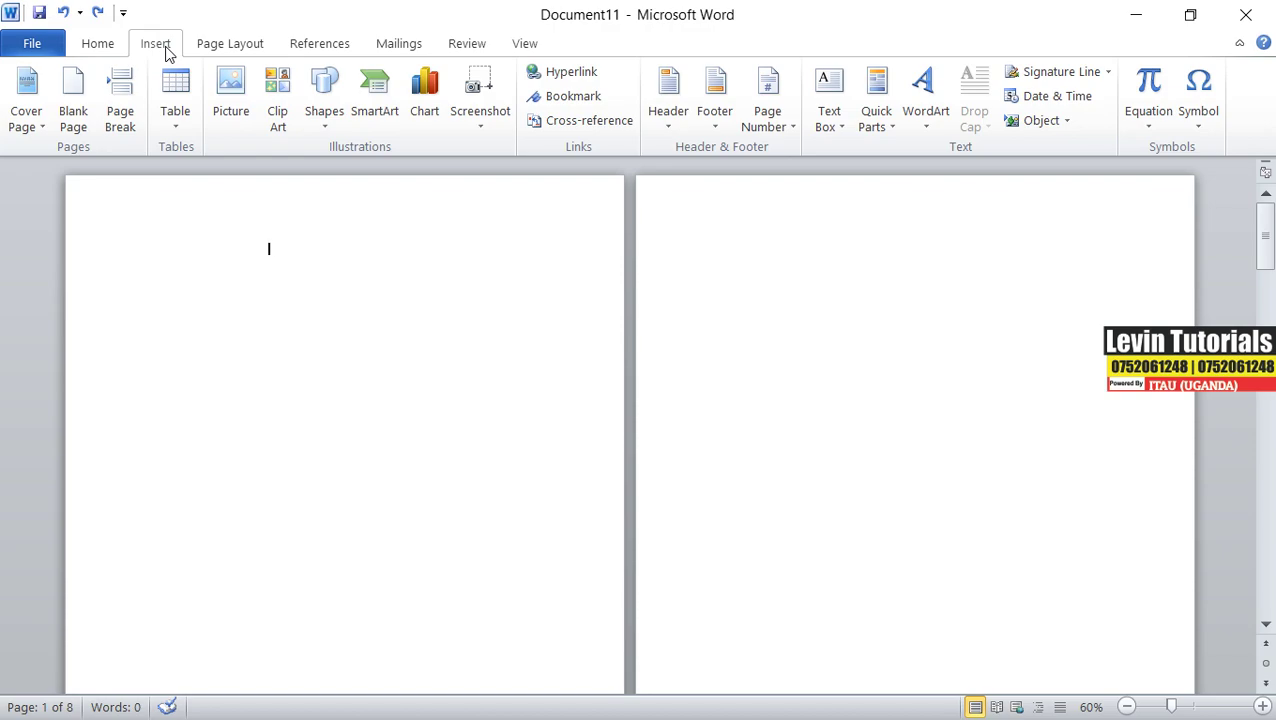
click(795, 135)
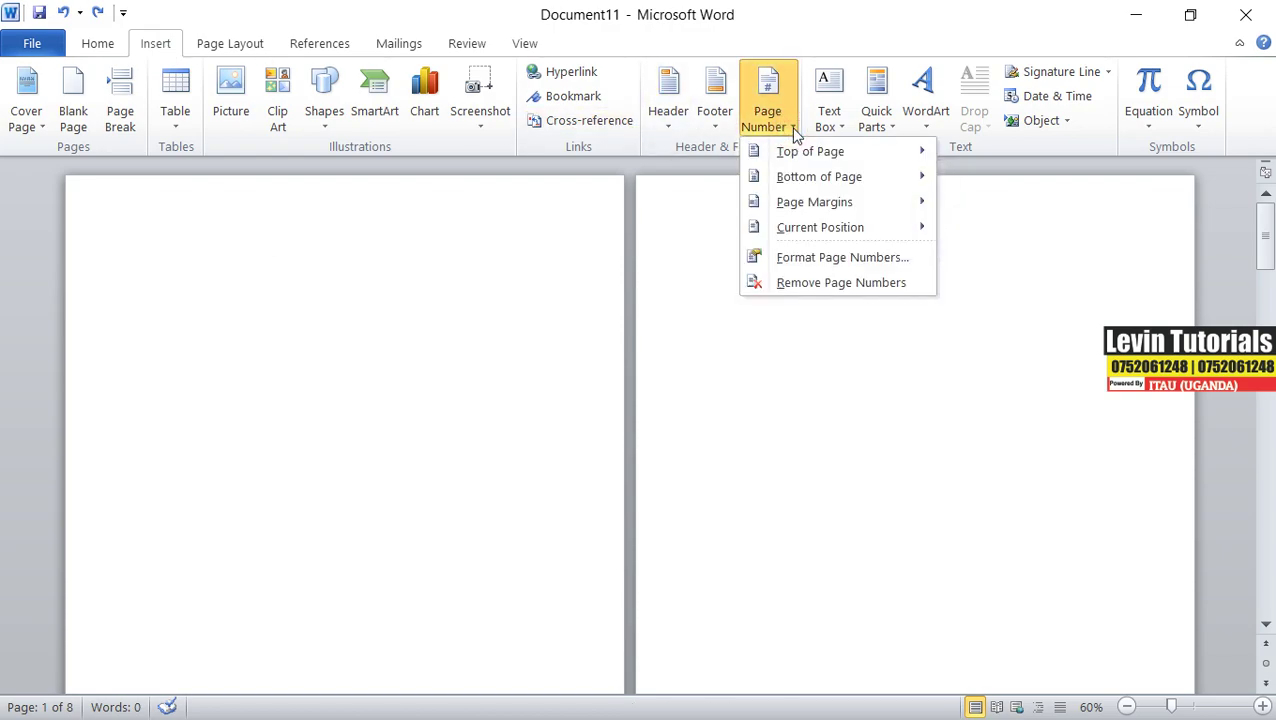
mouse_move(820, 227)
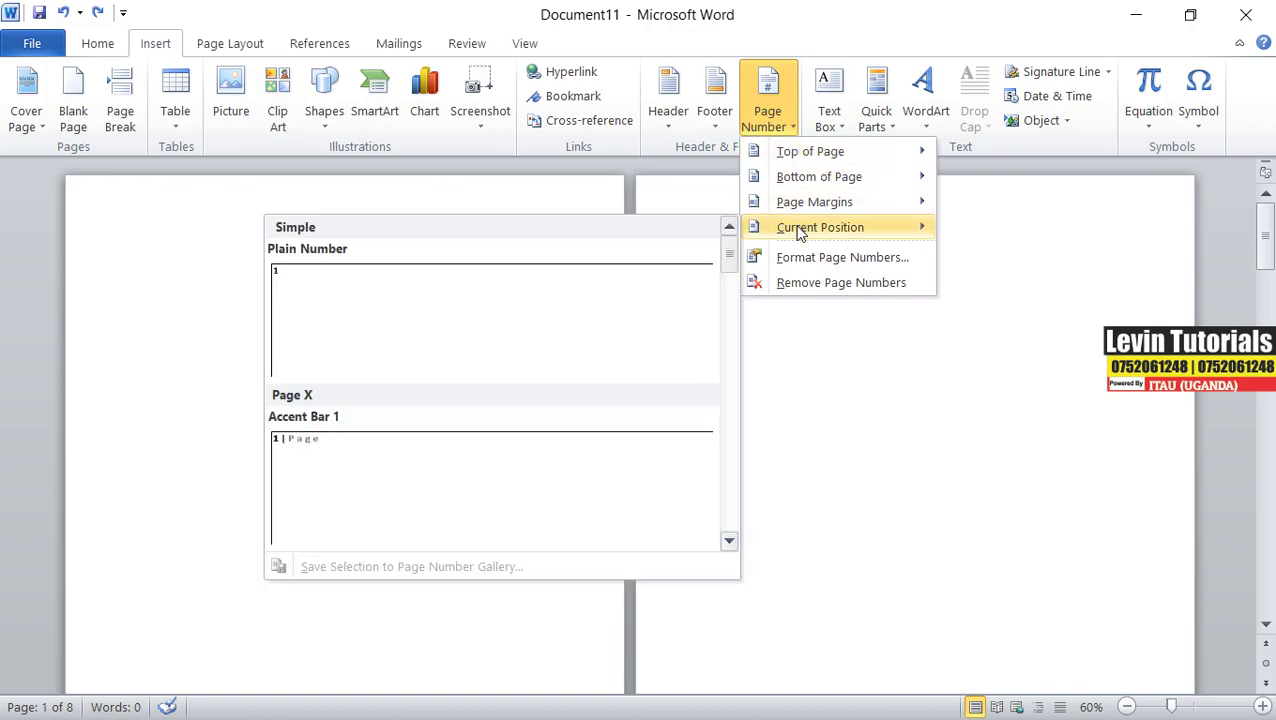
mouse_move(818, 176)
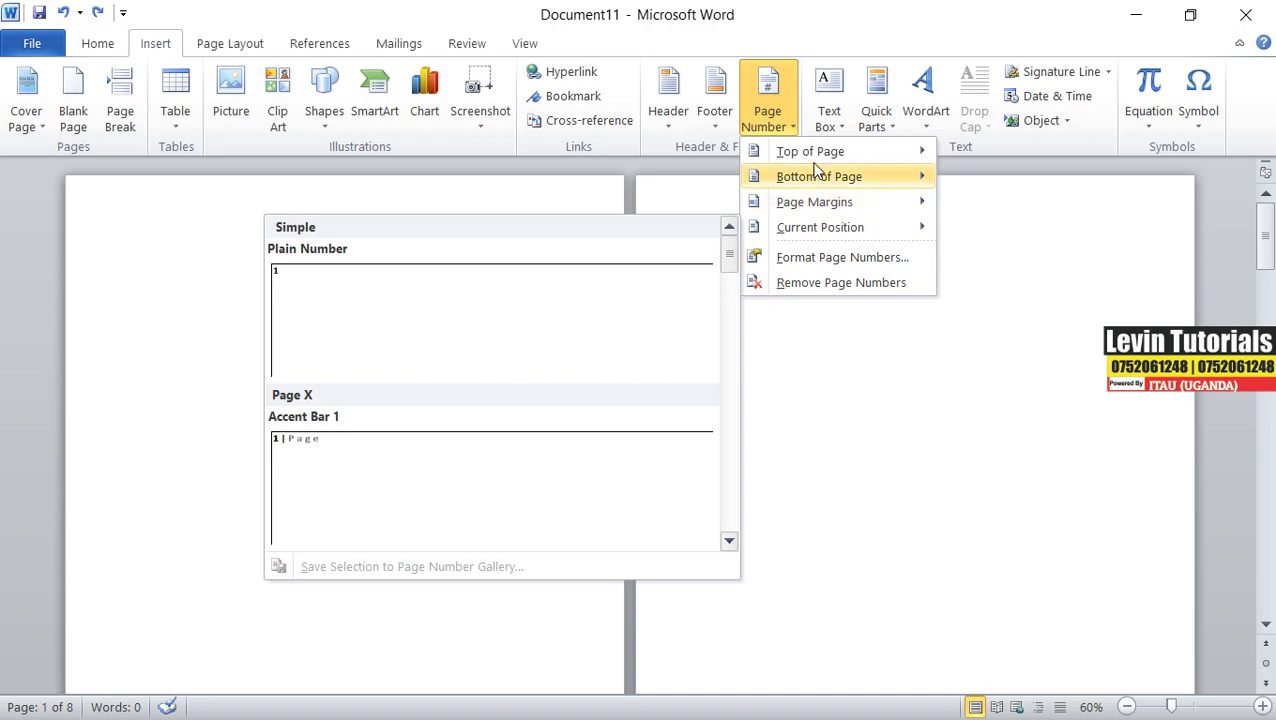
click(790, 262)
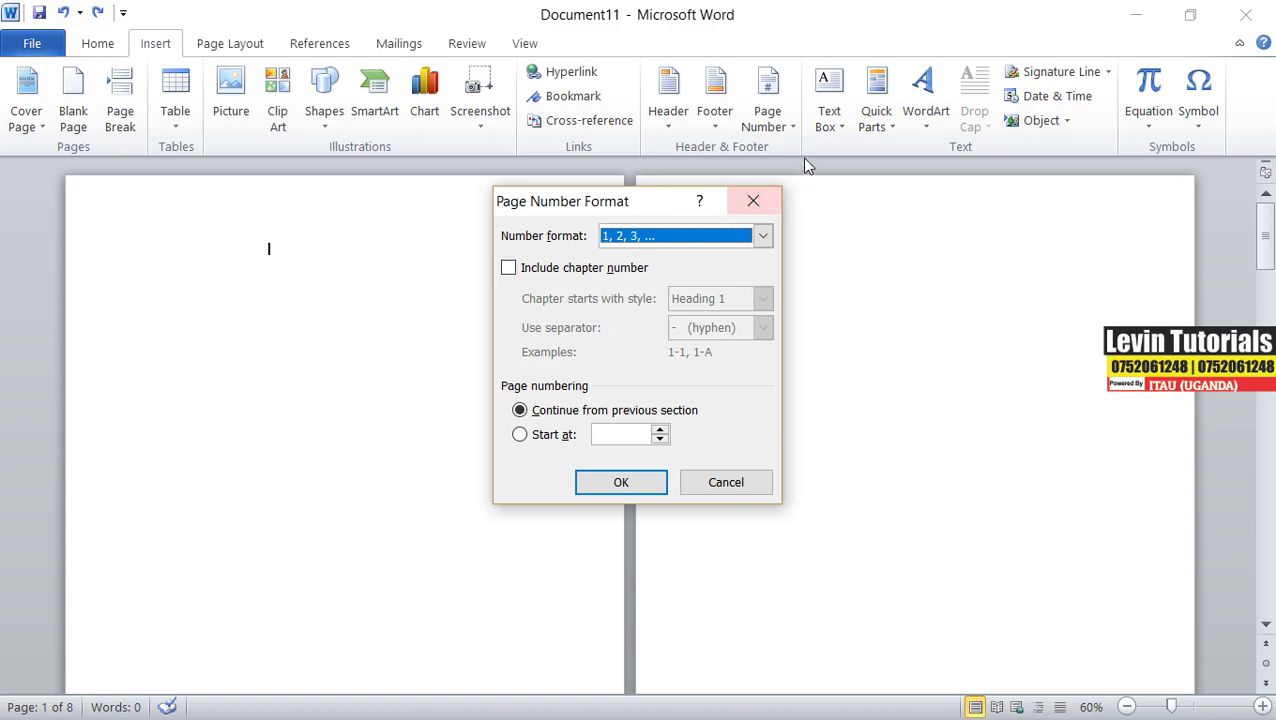
Step: Choose the 'i, ii, iii, ...' number format for page numbers and confirm it
click(762, 236)
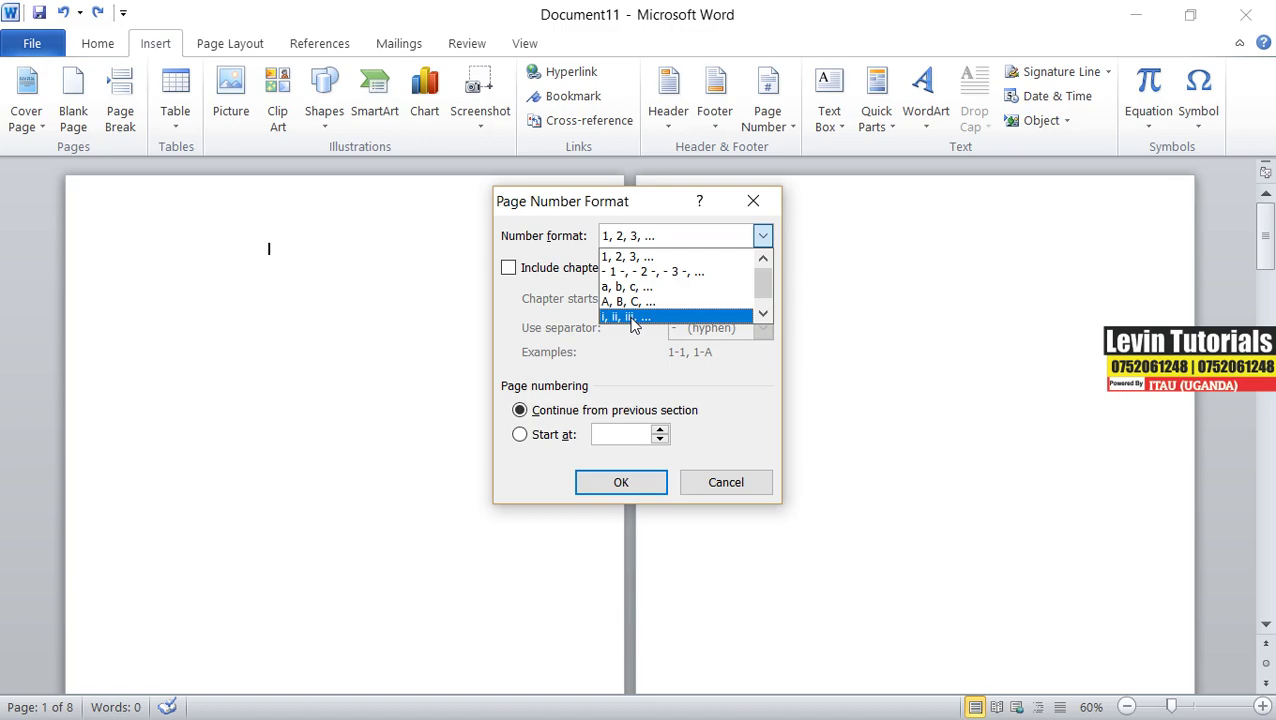
click(633, 318)
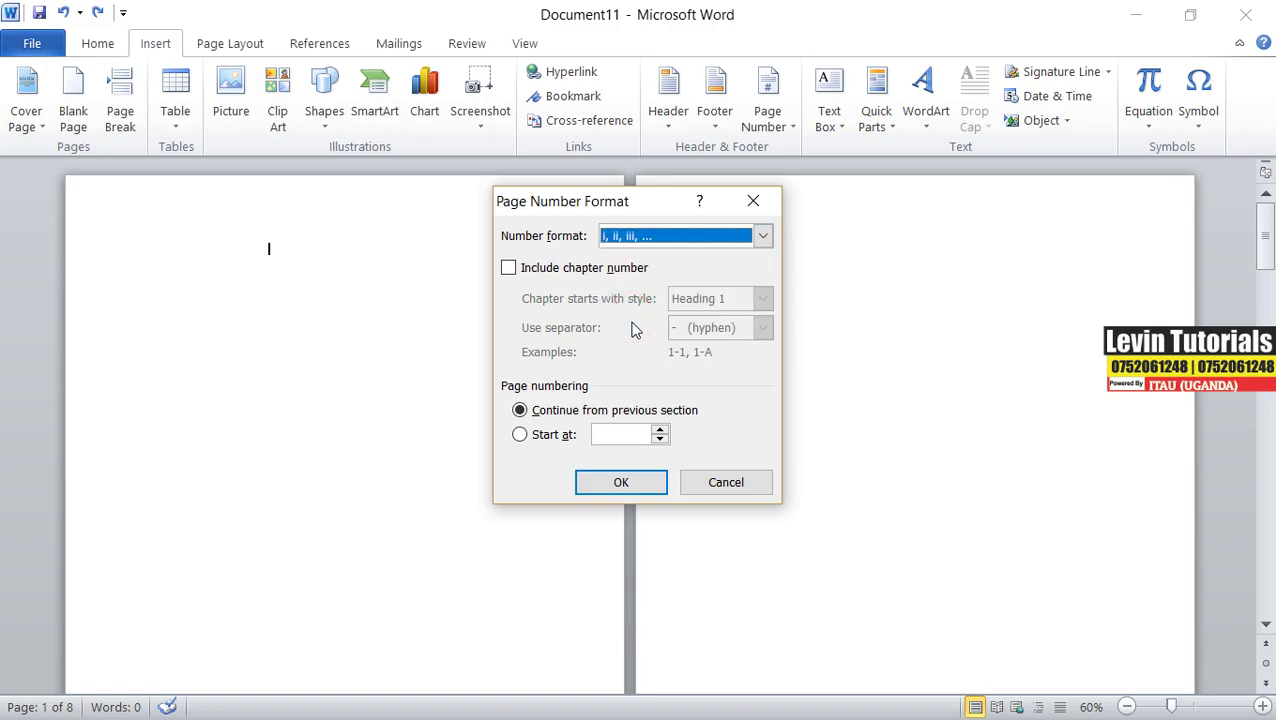
click(654, 484)
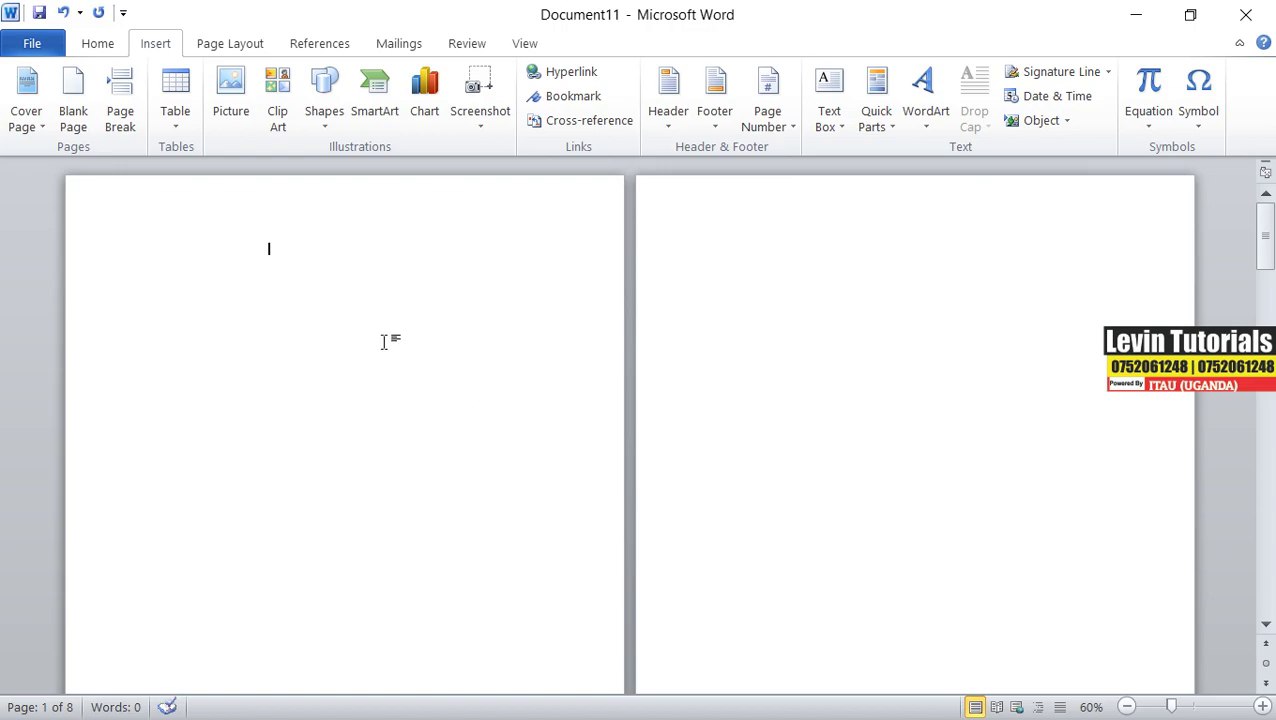
scroll(370, 325, down, 5)
Step: Insert the Large 1 bottom-of-page number style so footers read i and ii
scroll(365, 318, up, 3)
scroll(256, 200, up, 2)
click(791, 127)
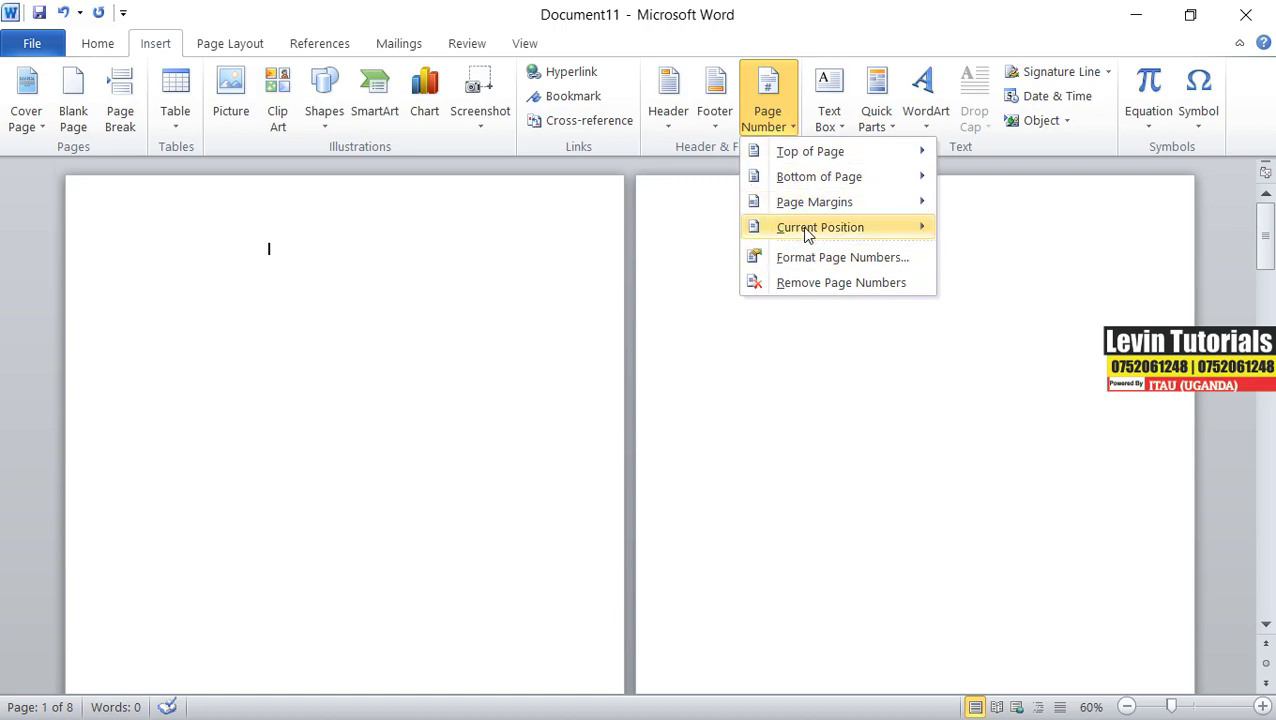
mouse_move(819, 176)
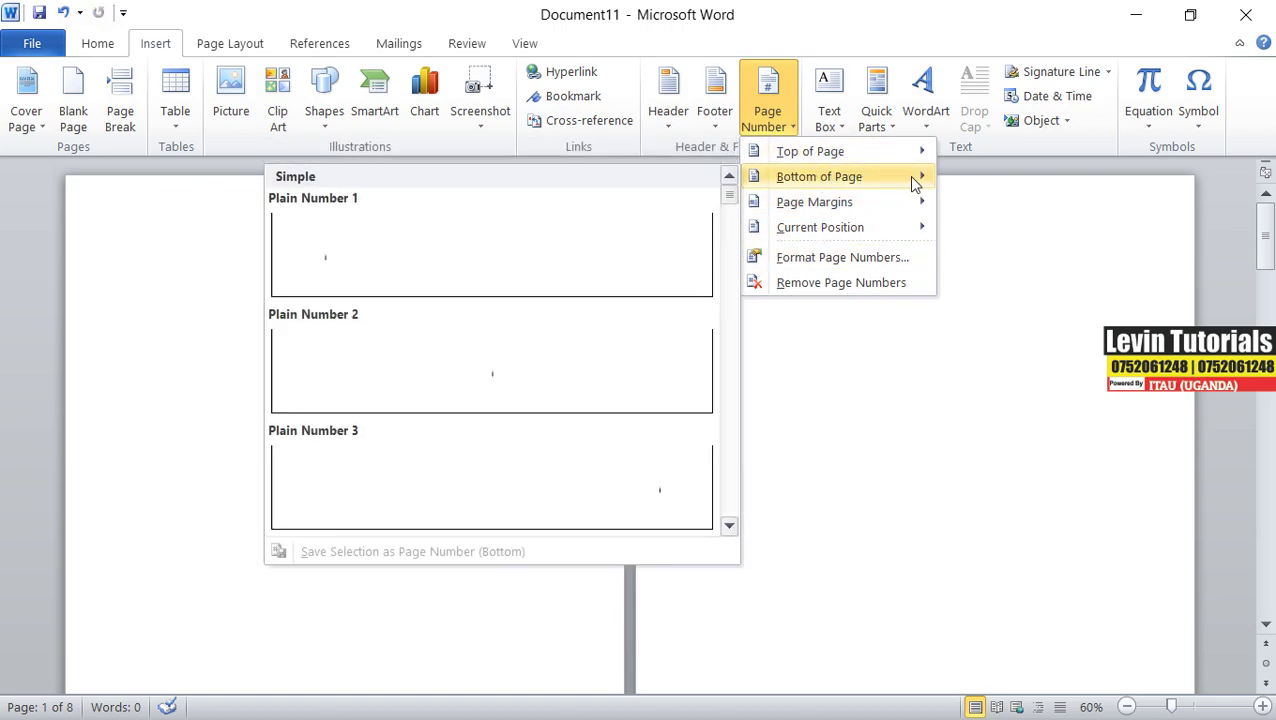
scroll(600, 360, down, 5)
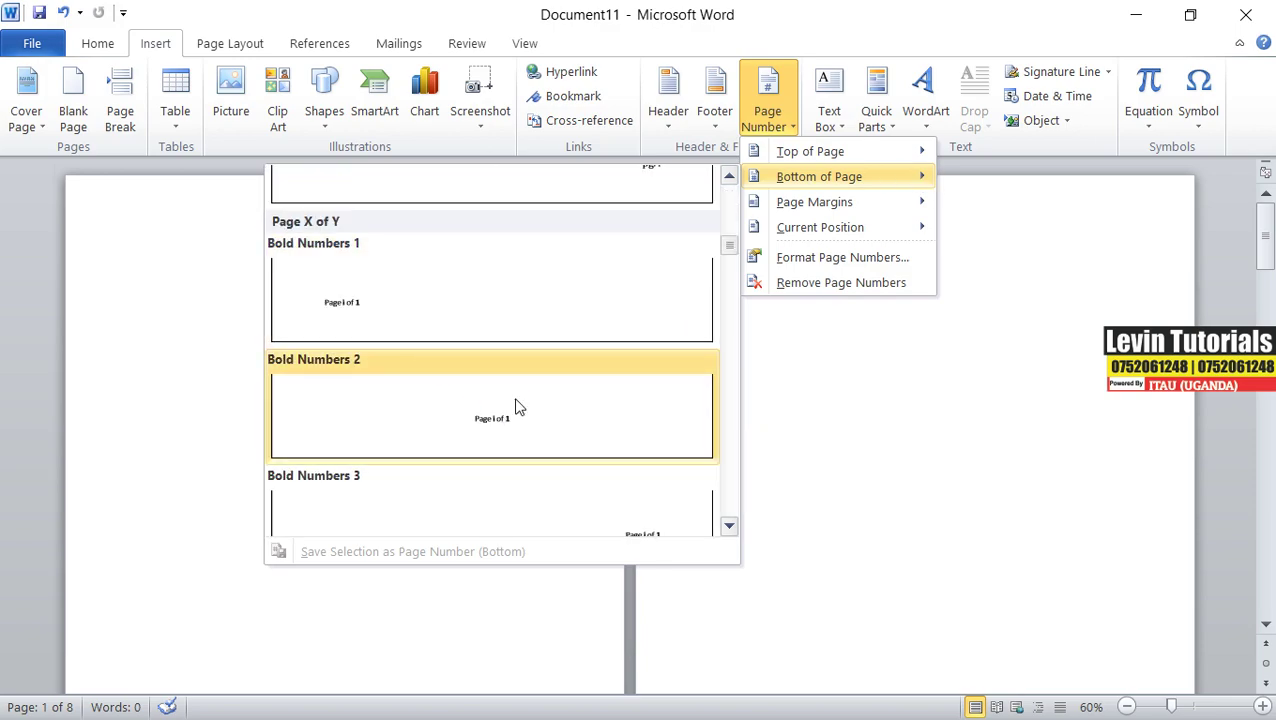
scroll(515, 405, down, 3)
click(395, 325)
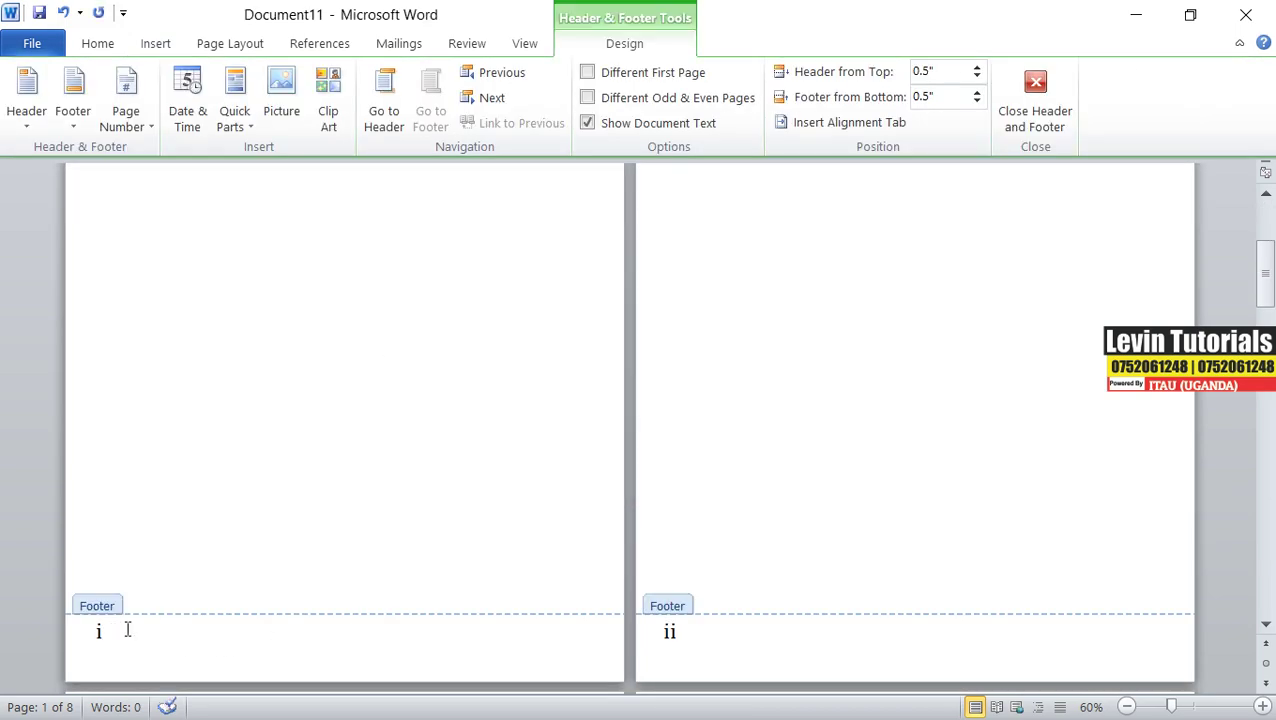
click(142, 118)
Step: Switch the page number format to capital letters 'A, B, C' and check the footers
click(165, 257)
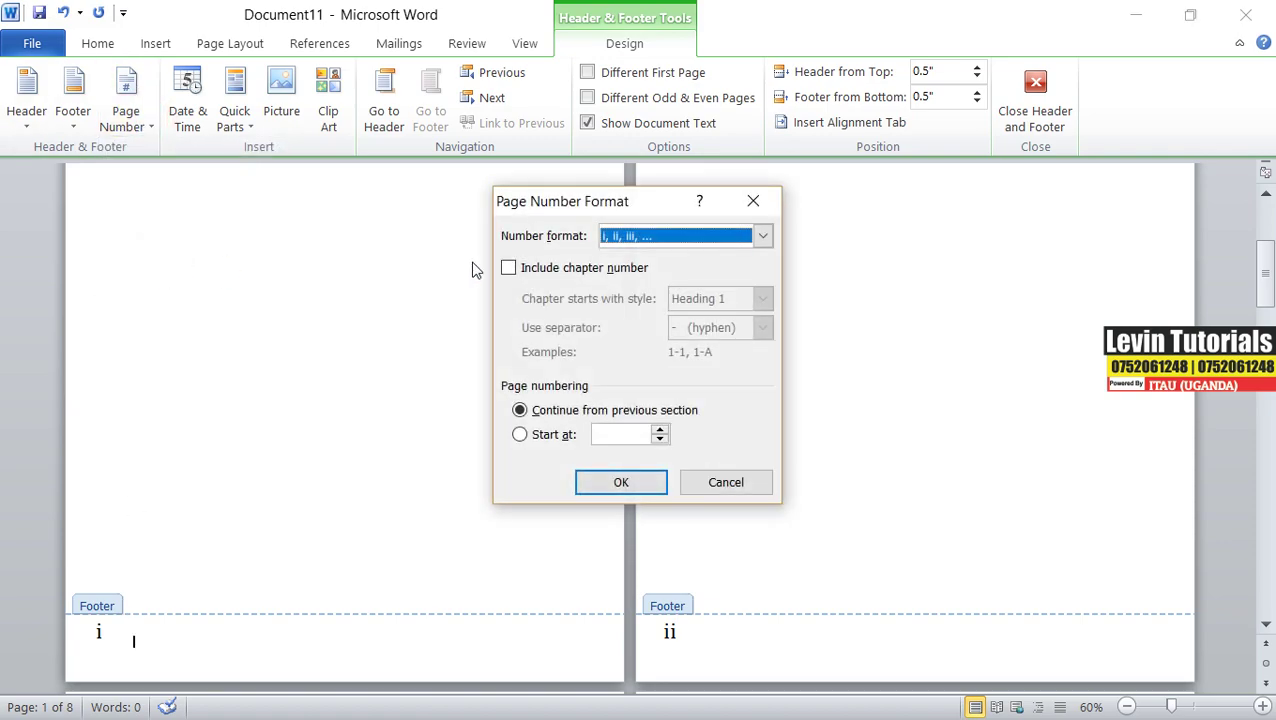
click(763, 236)
click(690, 301)
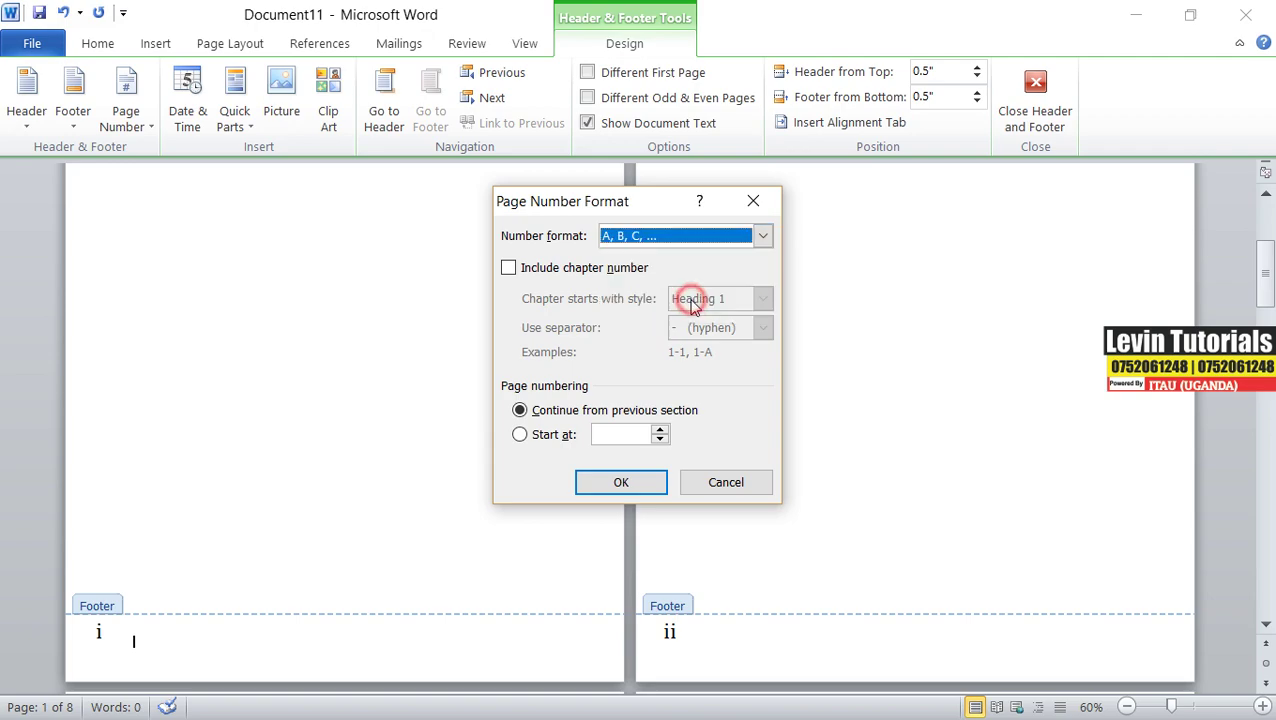
click(640, 485)
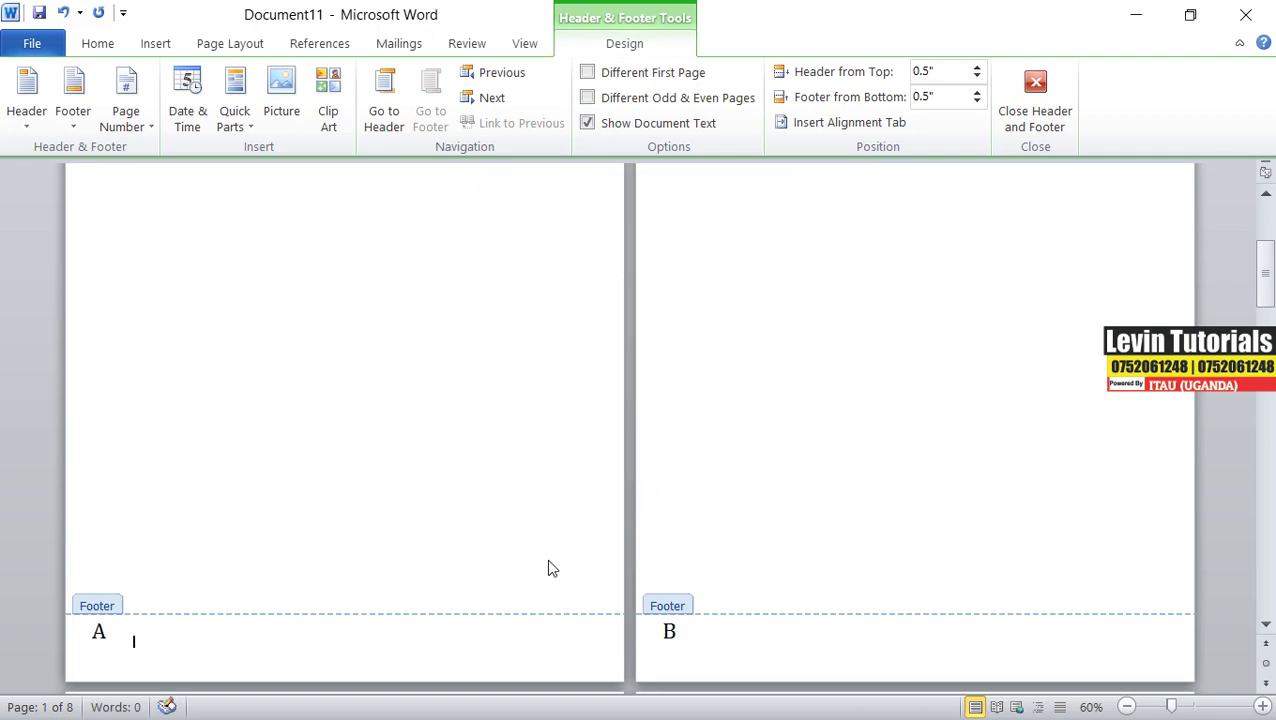
scroll(550, 560, down, 2)
scroll(550, 552, down, 4)
scroll(551, 548, down, 2)
scroll(550, 541, up, 1)
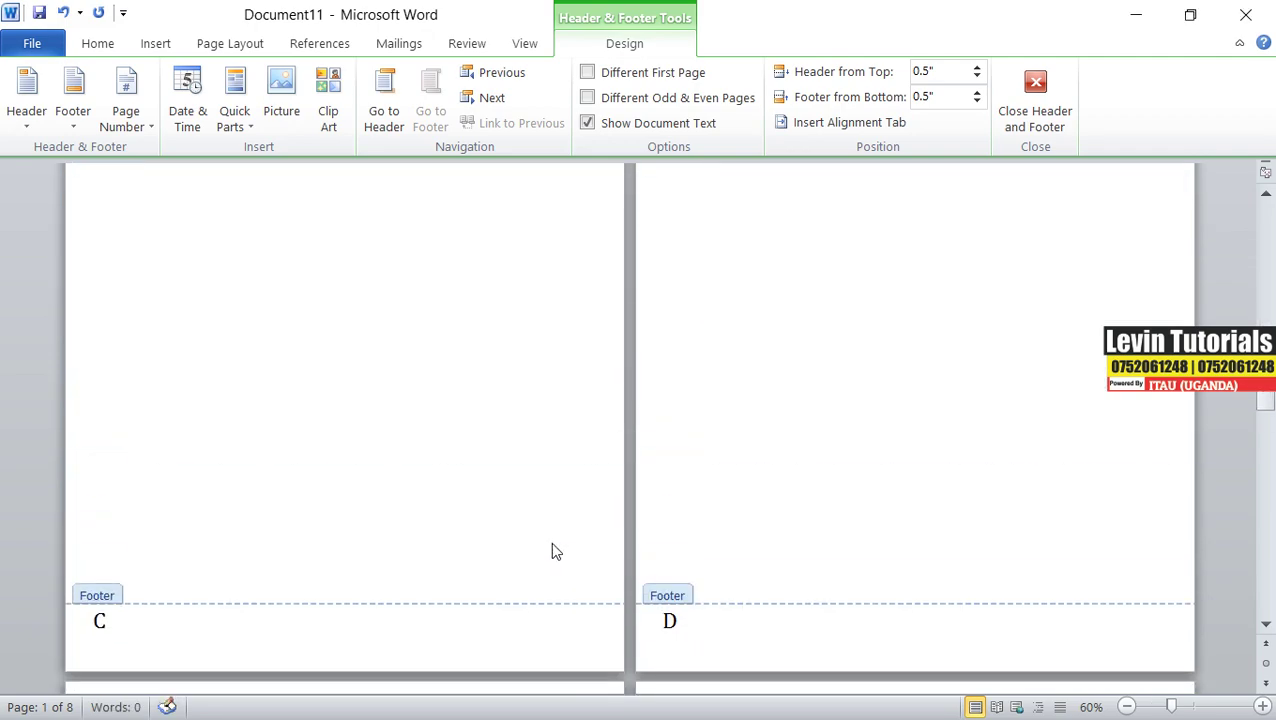
scroll(550, 541, up, 3)
scroll(551, 540, up, 7)
scroll(551, 540, up, 2)
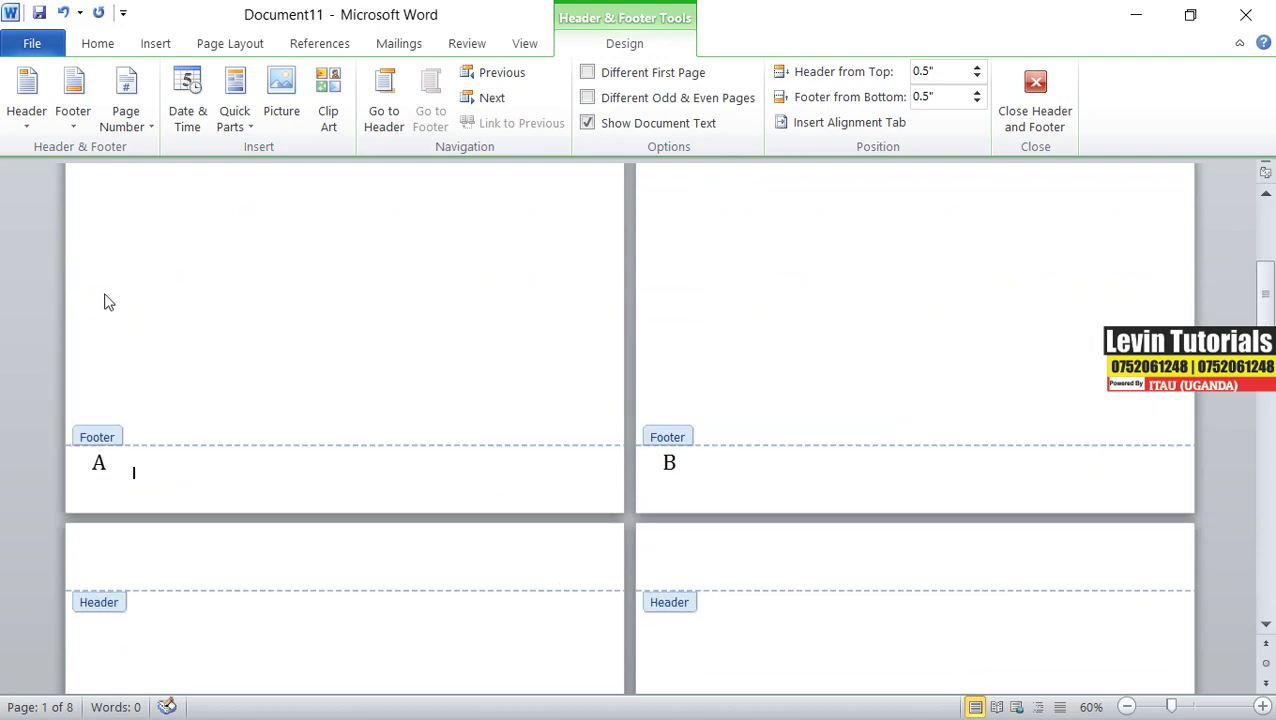
Step: Change the page number format to the dashed '- 1 -, - 2 -' style
click(153, 126)
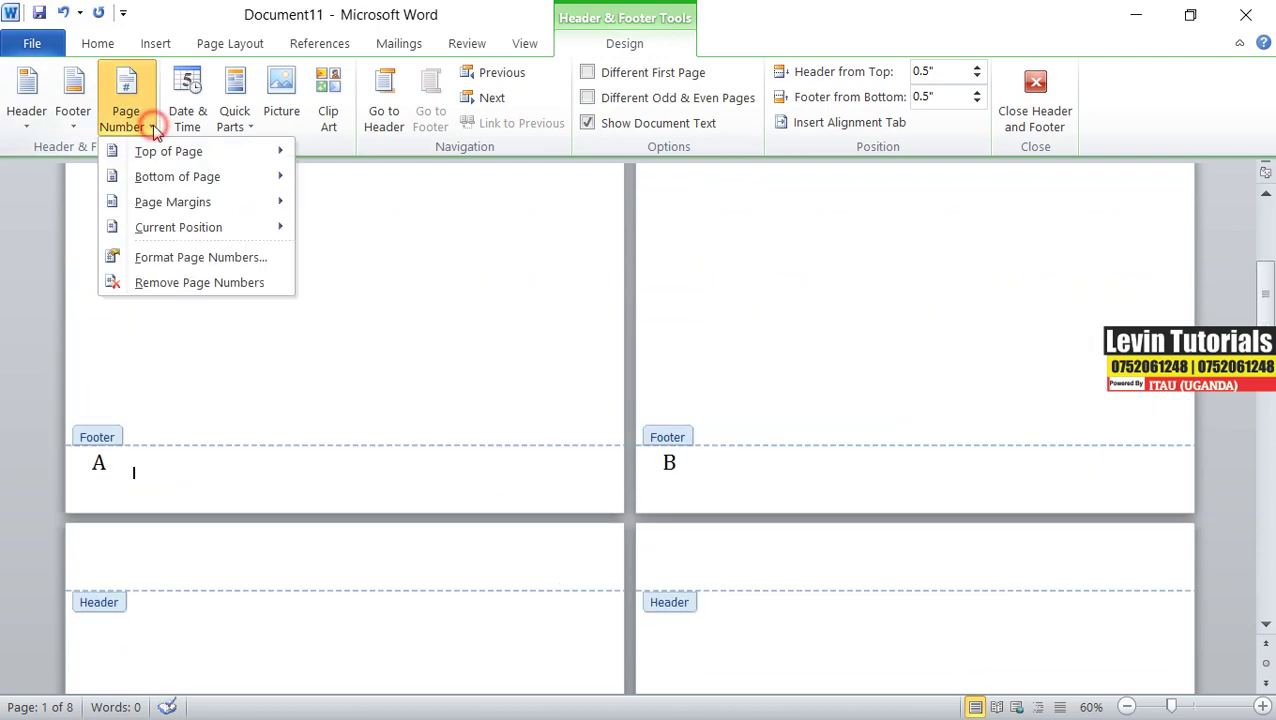
click(184, 262)
click(762, 236)
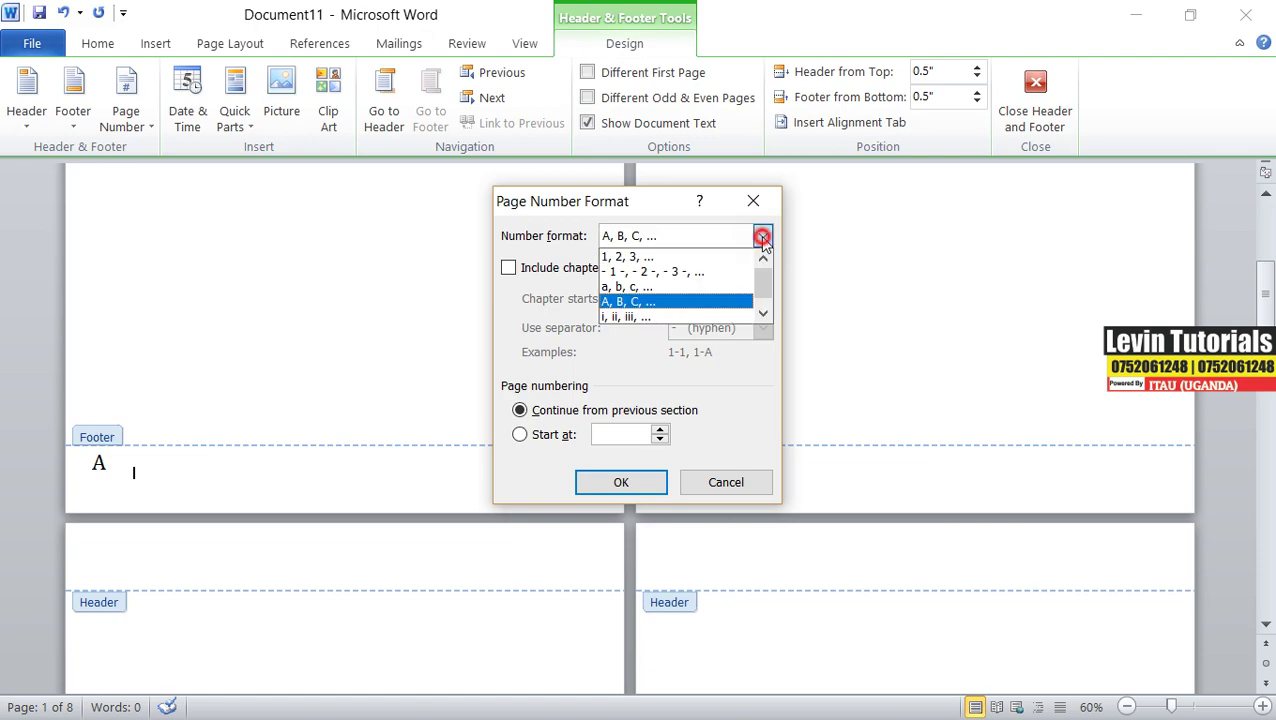
click(695, 271)
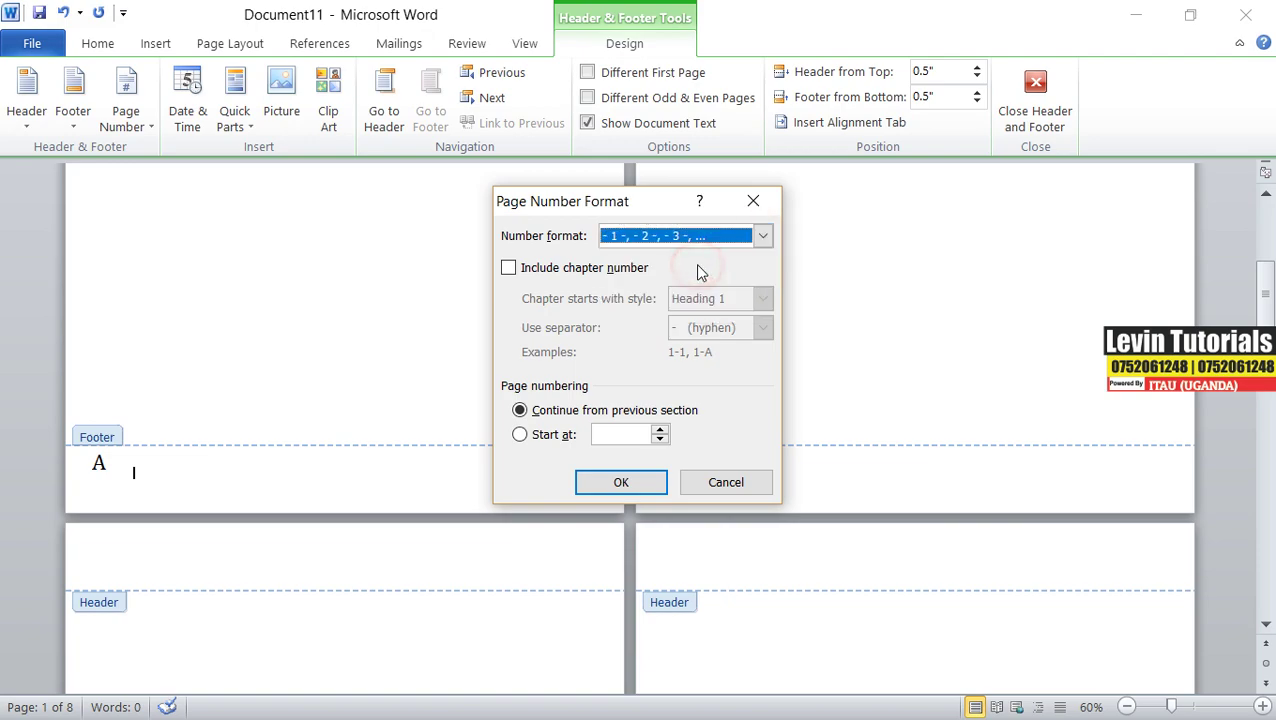
click(621, 485)
scroll(390, 490, down, 2)
scroll(390, 490, down, 3)
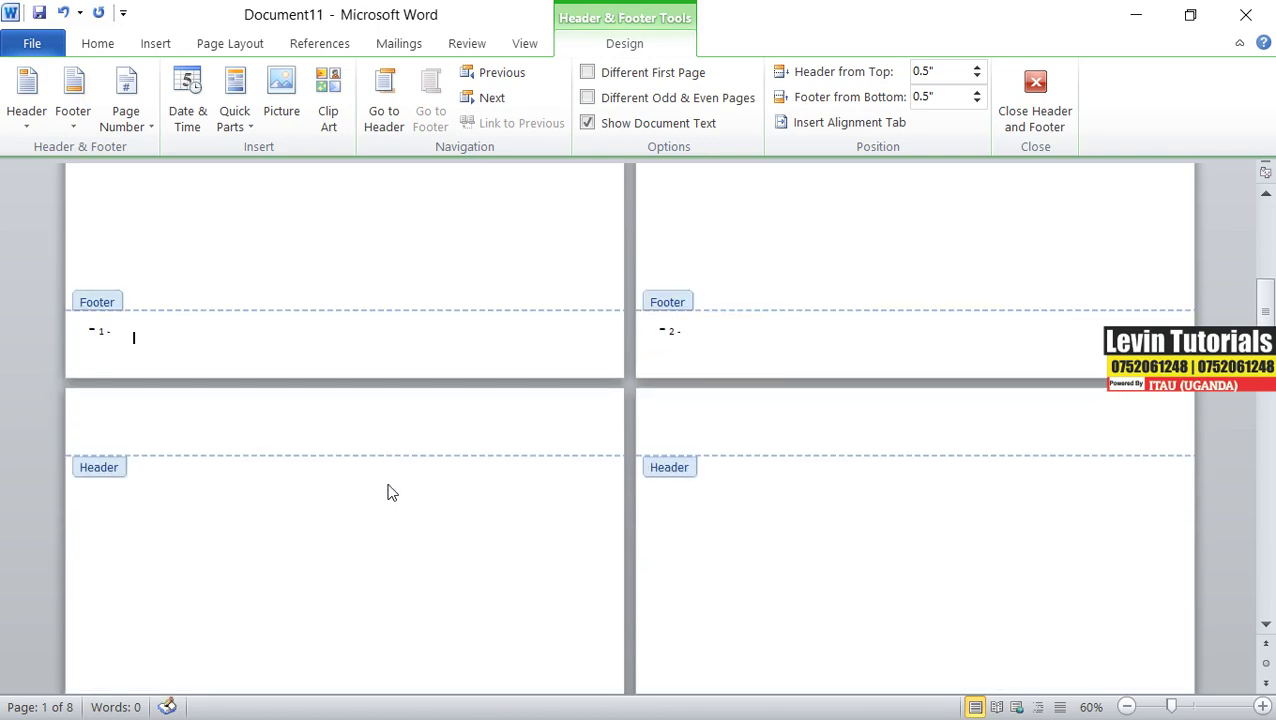
Step: Format page numbers as capital letters 'A, B, C' starting at W
click(152, 129)
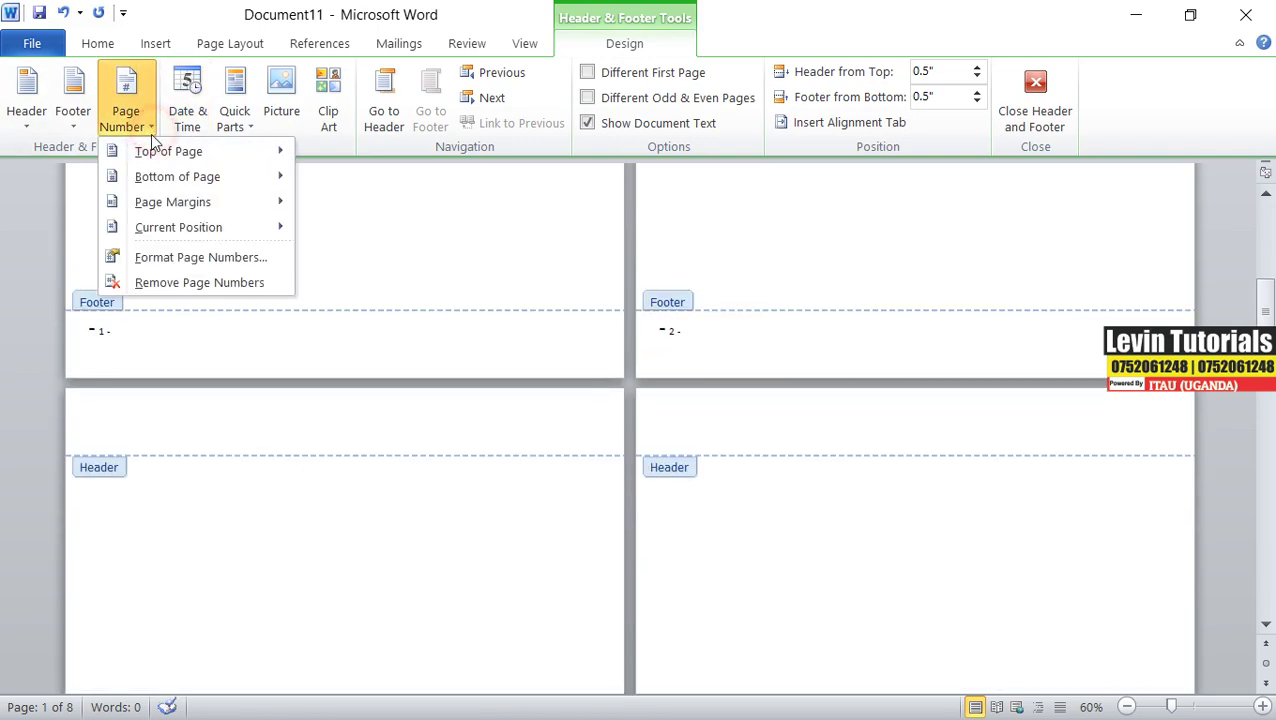
click(174, 259)
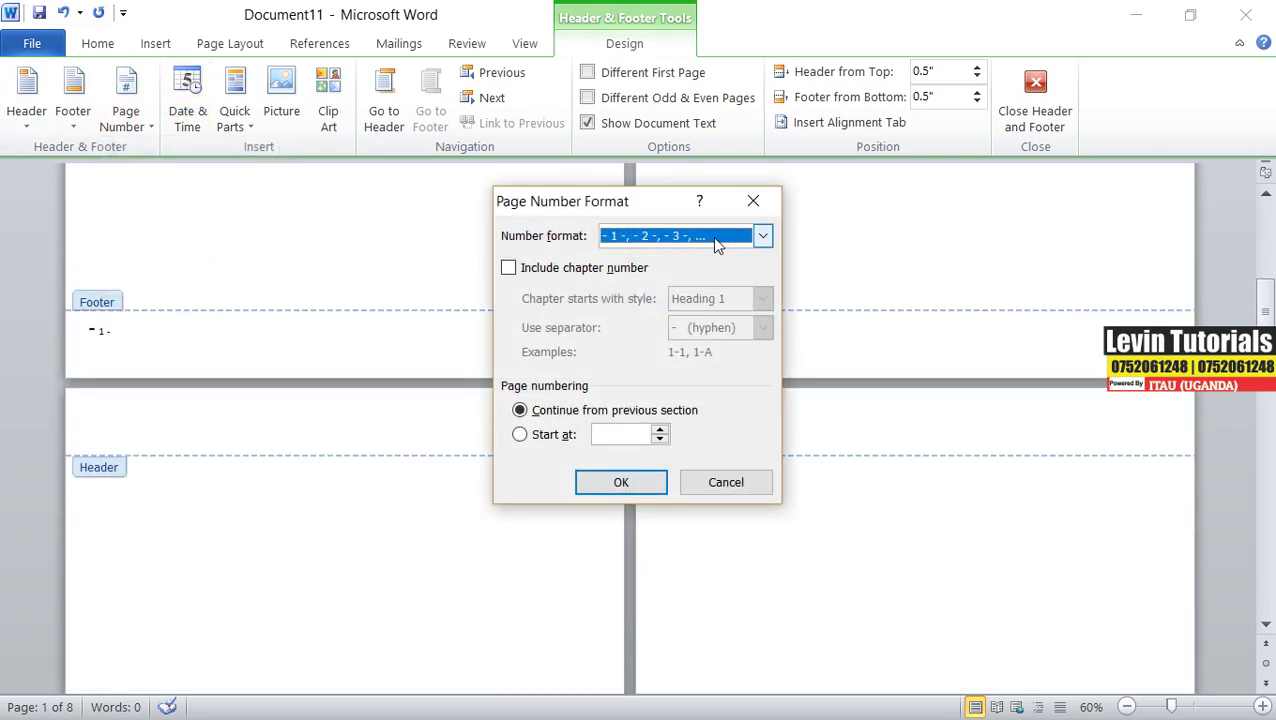
click(766, 236)
click(660, 300)
click(567, 438)
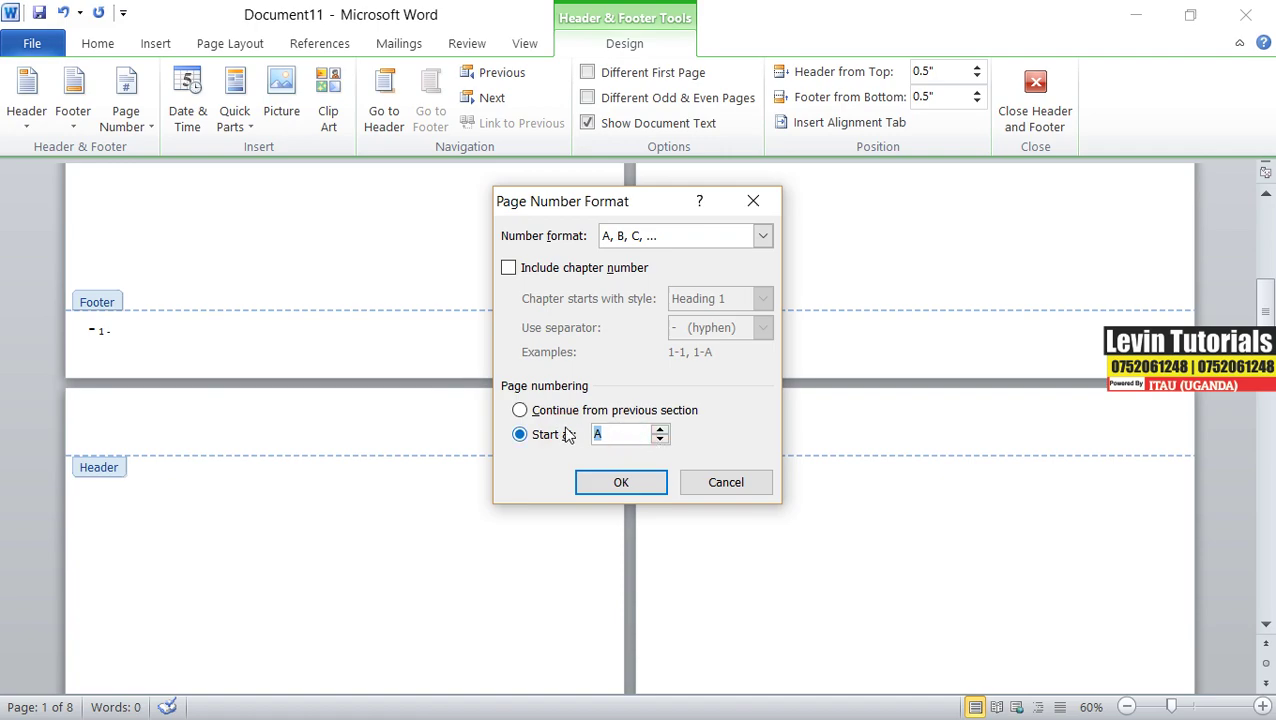
text(W)
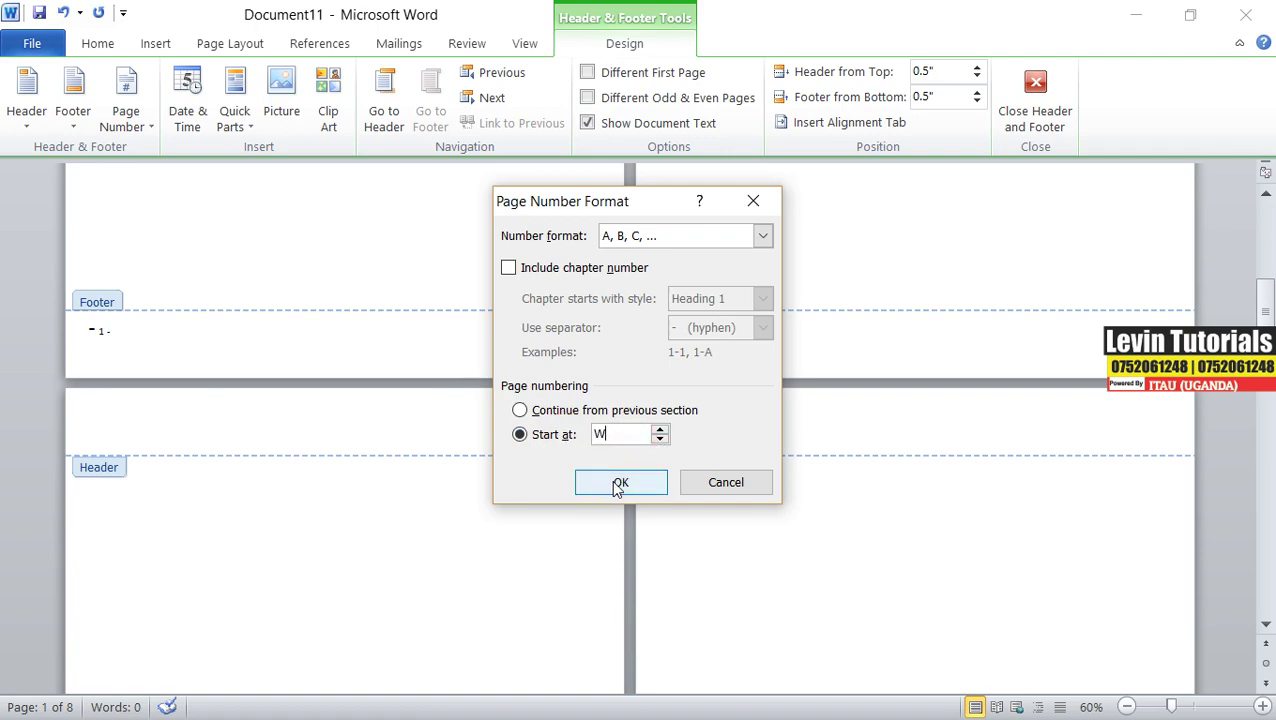
click(614, 483)
Step: Scroll through the pages to check the footers run W, X, Y, Z, AA, BB
scroll(500, 508, down, 3)
scroll(689, 515, down, 6)
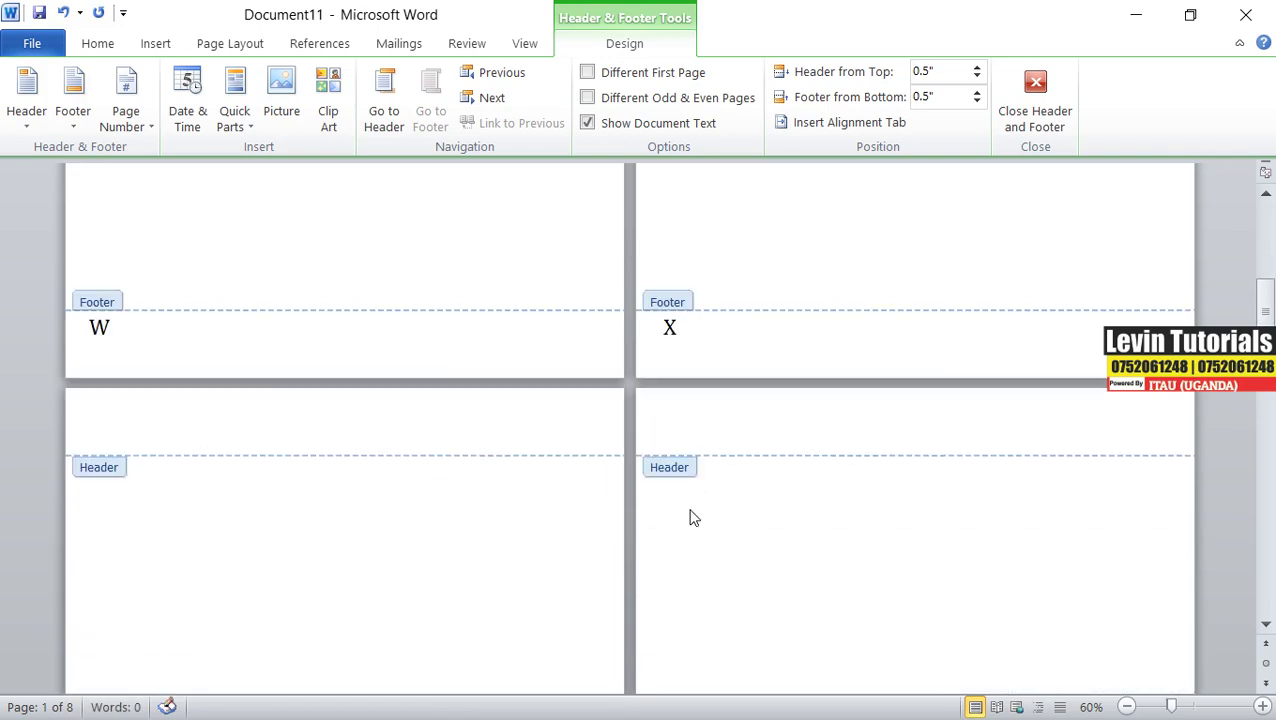
scroll(689, 521, down, 6)
scroll(695, 521, down, 8)
scroll(695, 521, down, 4)
scroll(692, 521, down, 5)
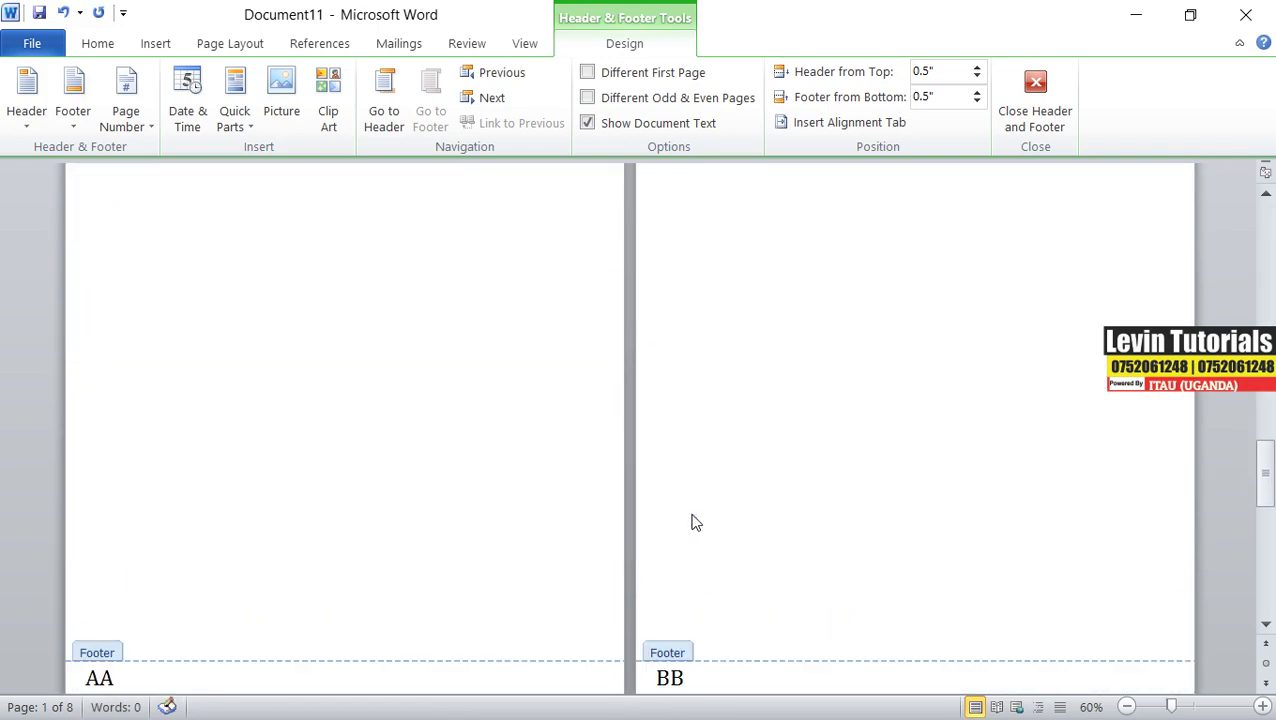
scroll(692, 518, down, 5)
scroll(694, 520, down, 5)
scroll(692, 521, down, 5)
scroll(692, 519, up, 5)
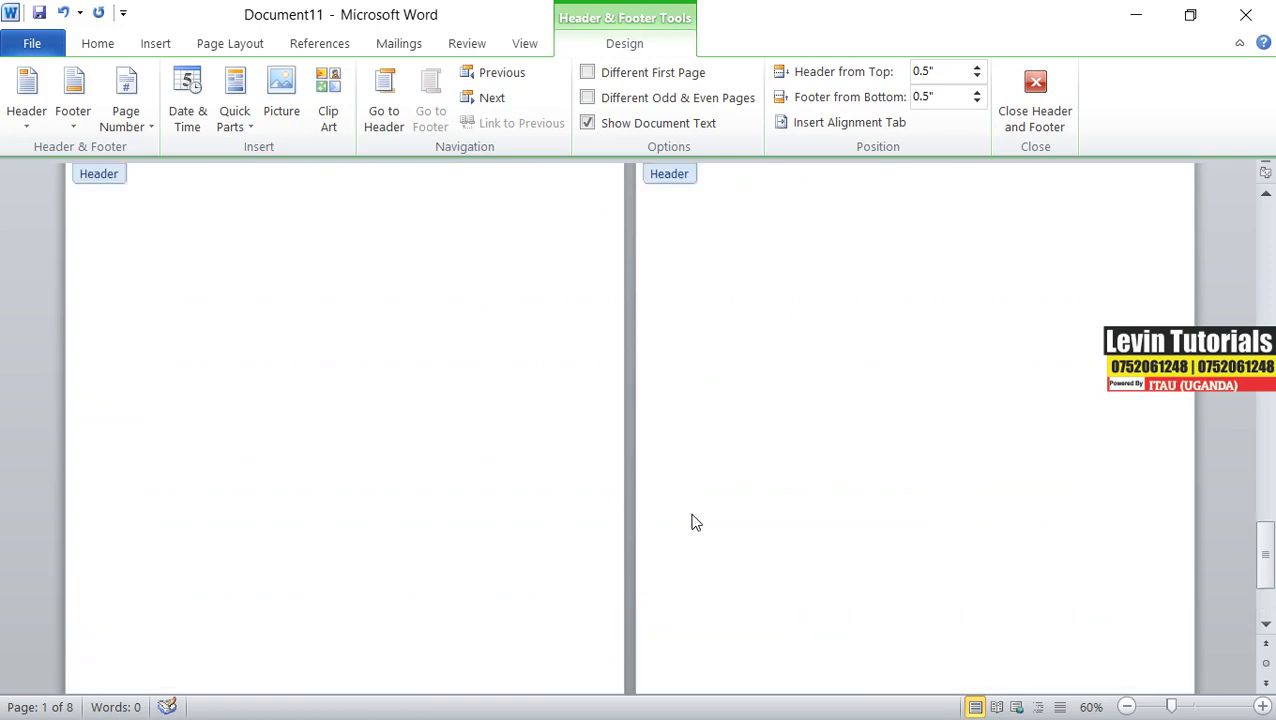
scroll(690, 515, up, 7)
scroll(690, 514, up, 3)
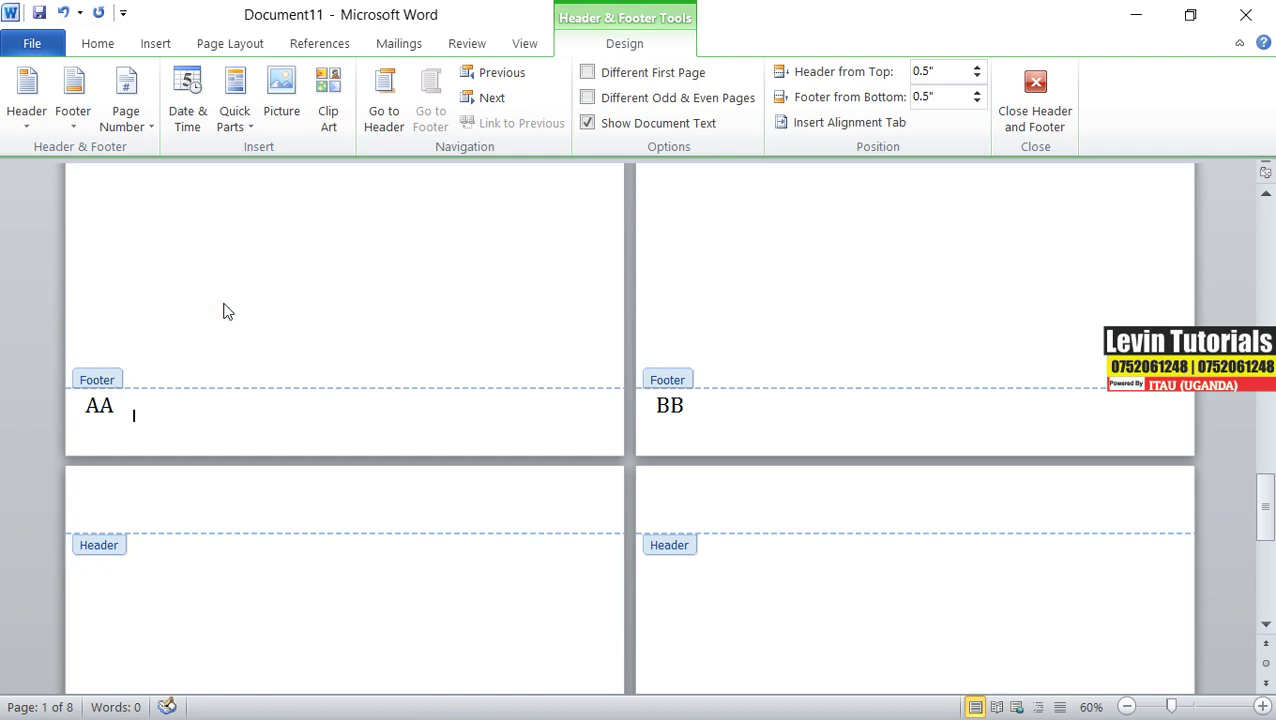
scroll(224, 310, up, 5)
scroll(224, 310, up, 5)
Step: Remove the page numbers, then double-click the page body to leave footer editing
scroll(224, 310, up, 5)
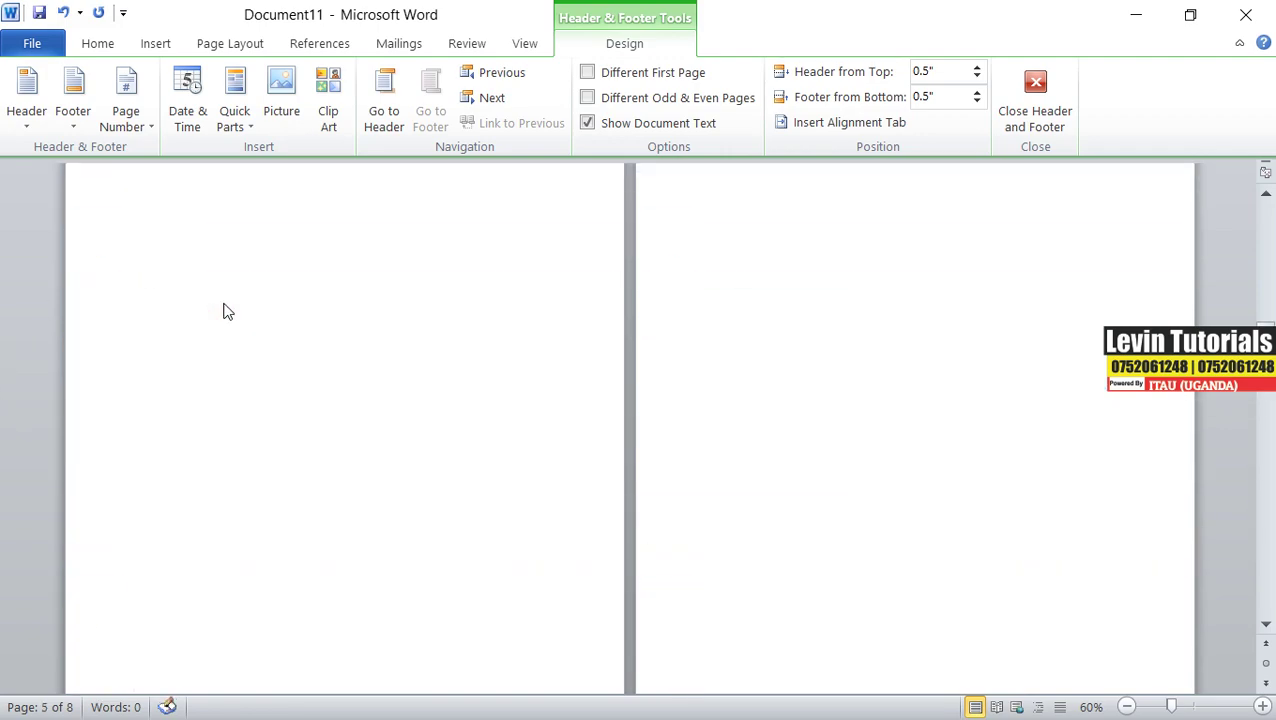
scroll(224, 310, up, 5)
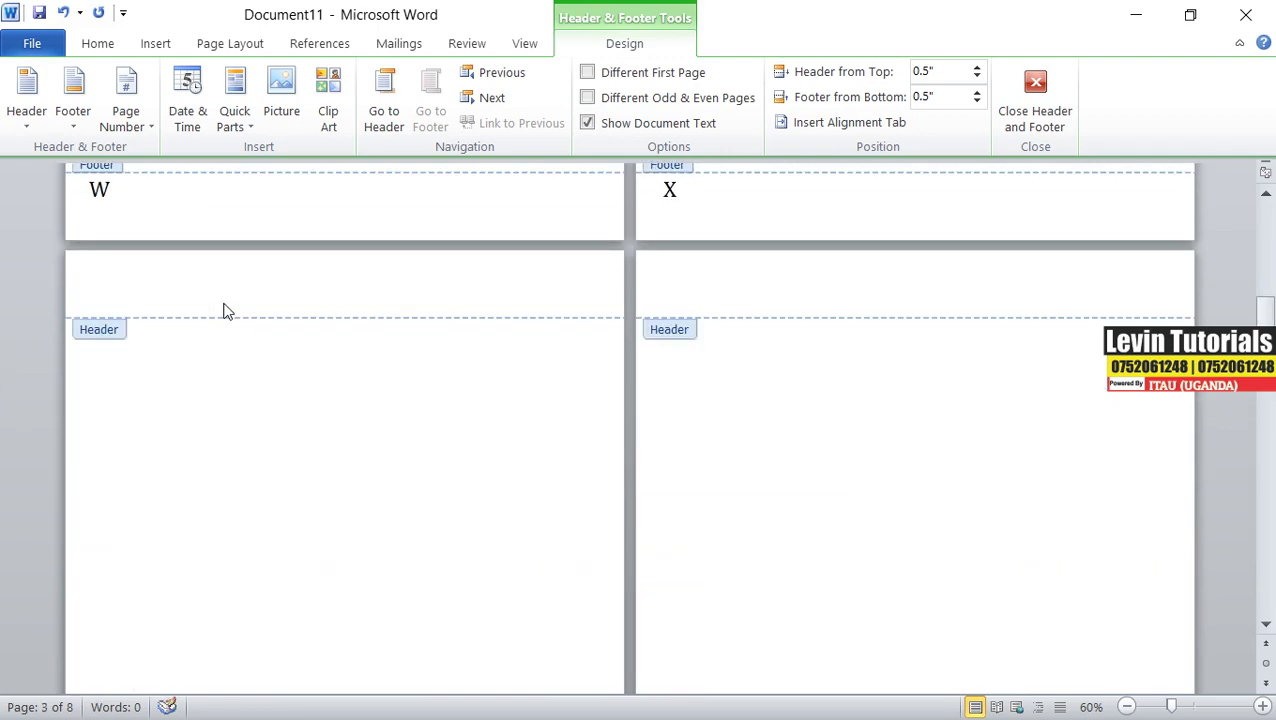
scroll(224, 310, up, 3)
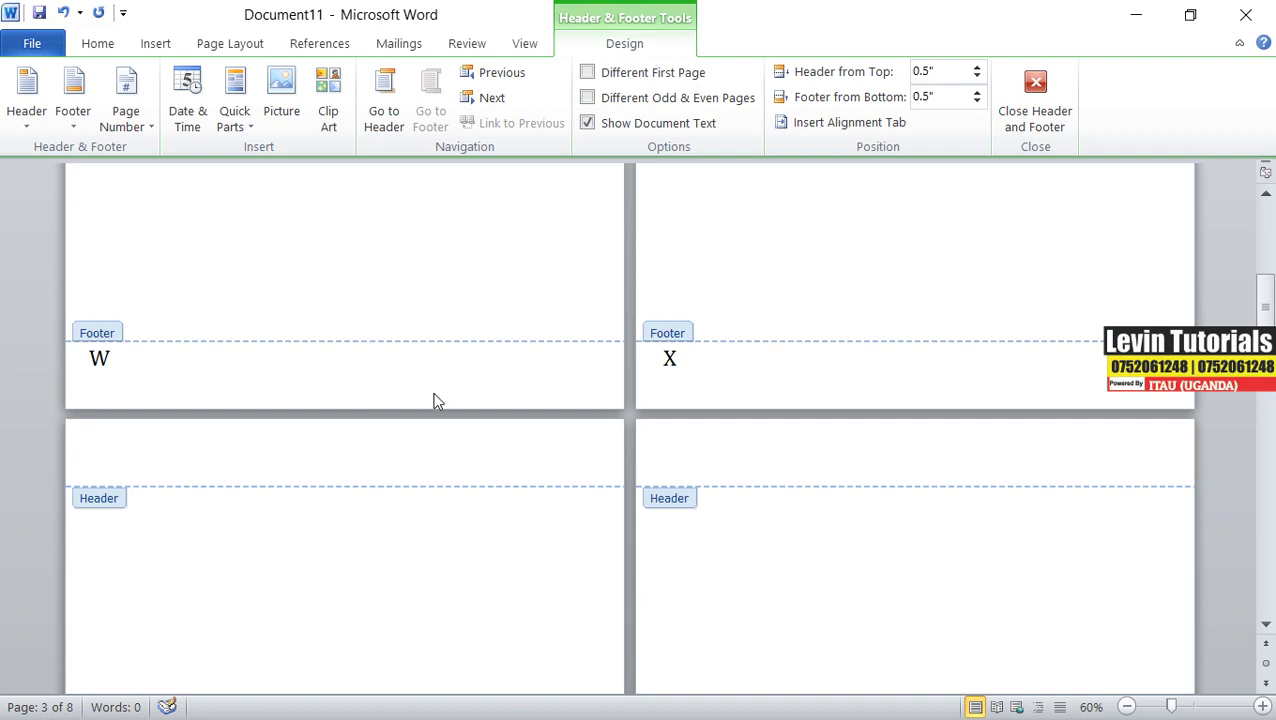
click(152, 130)
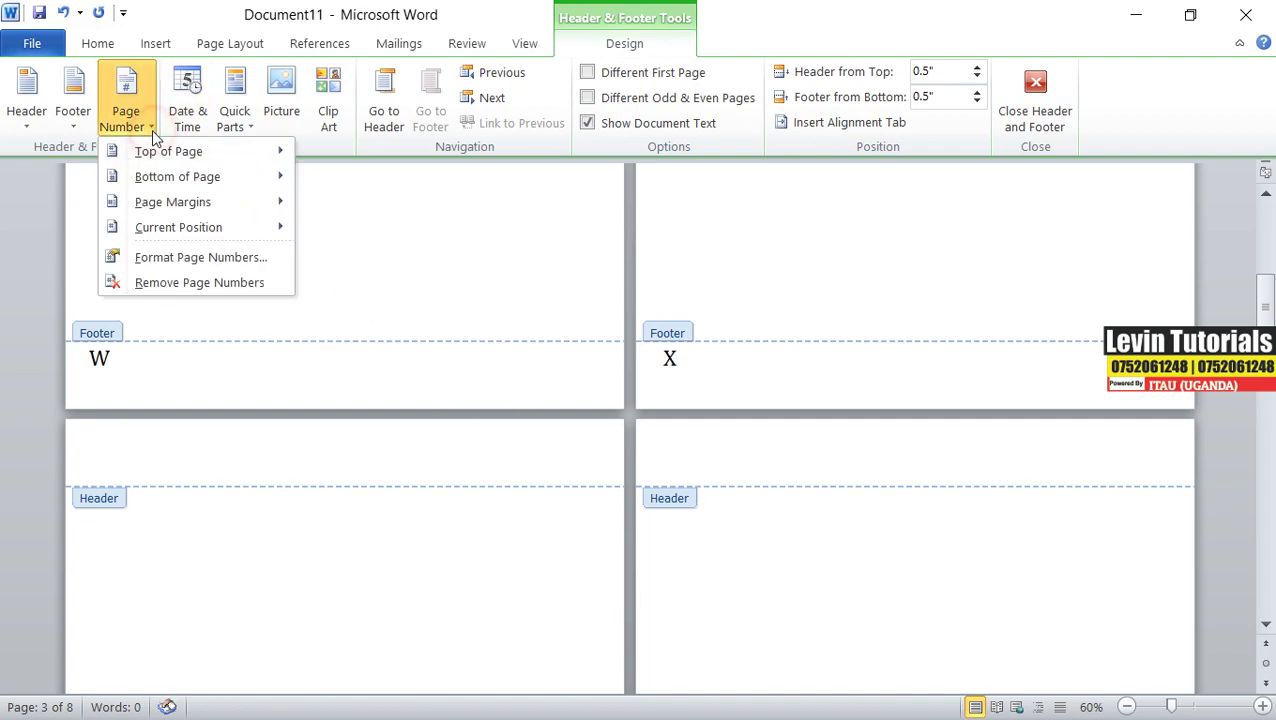
click(198, 283)
double_click(375, 235)
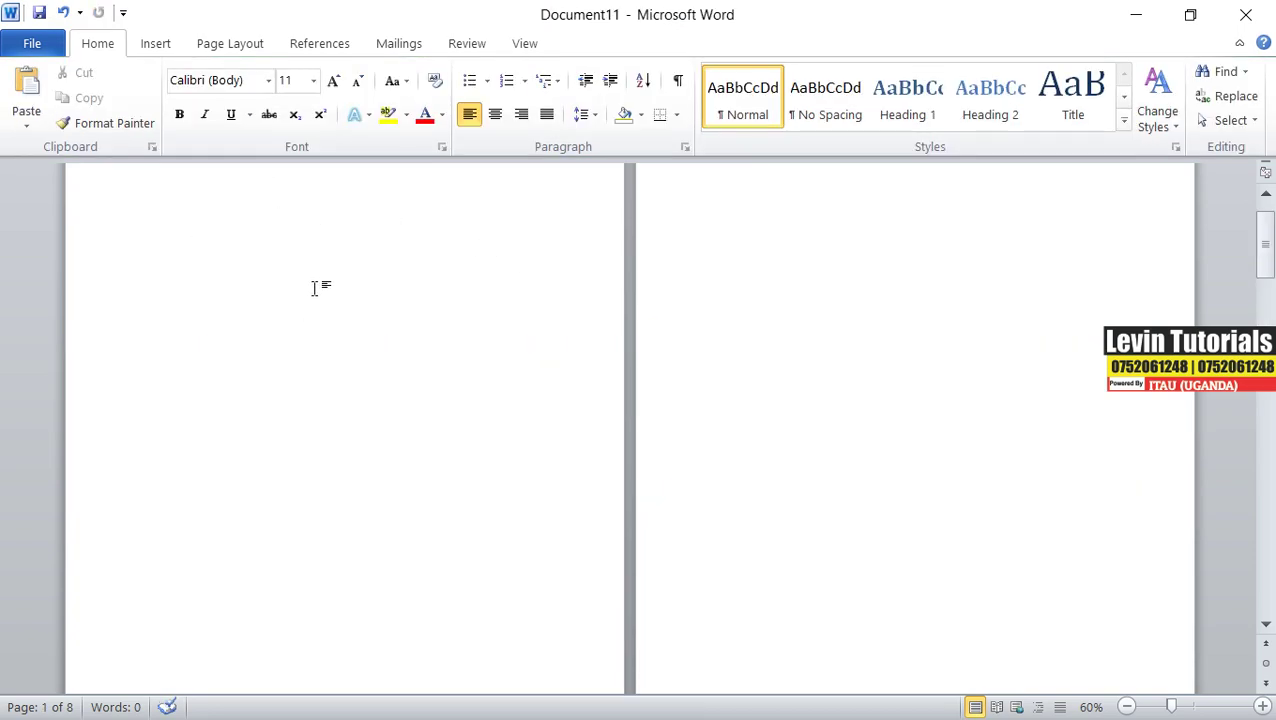
scroll(318, 308, up, 2)
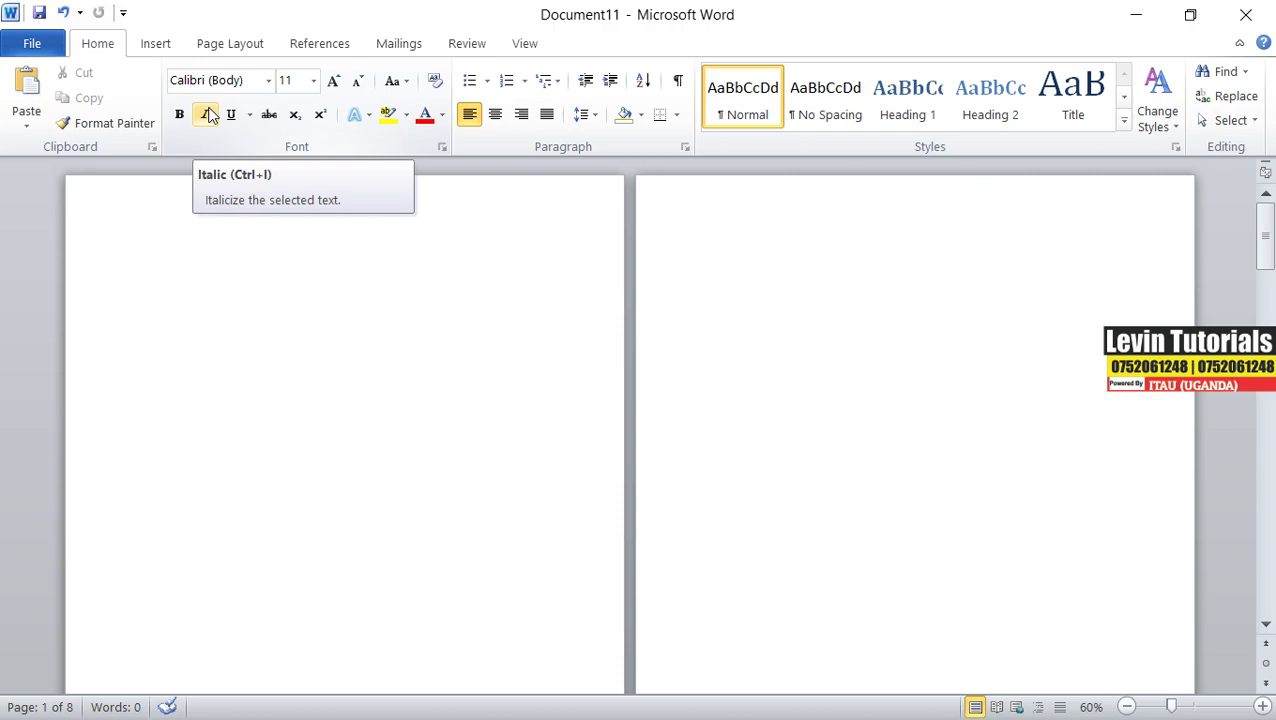
click(207, 115)
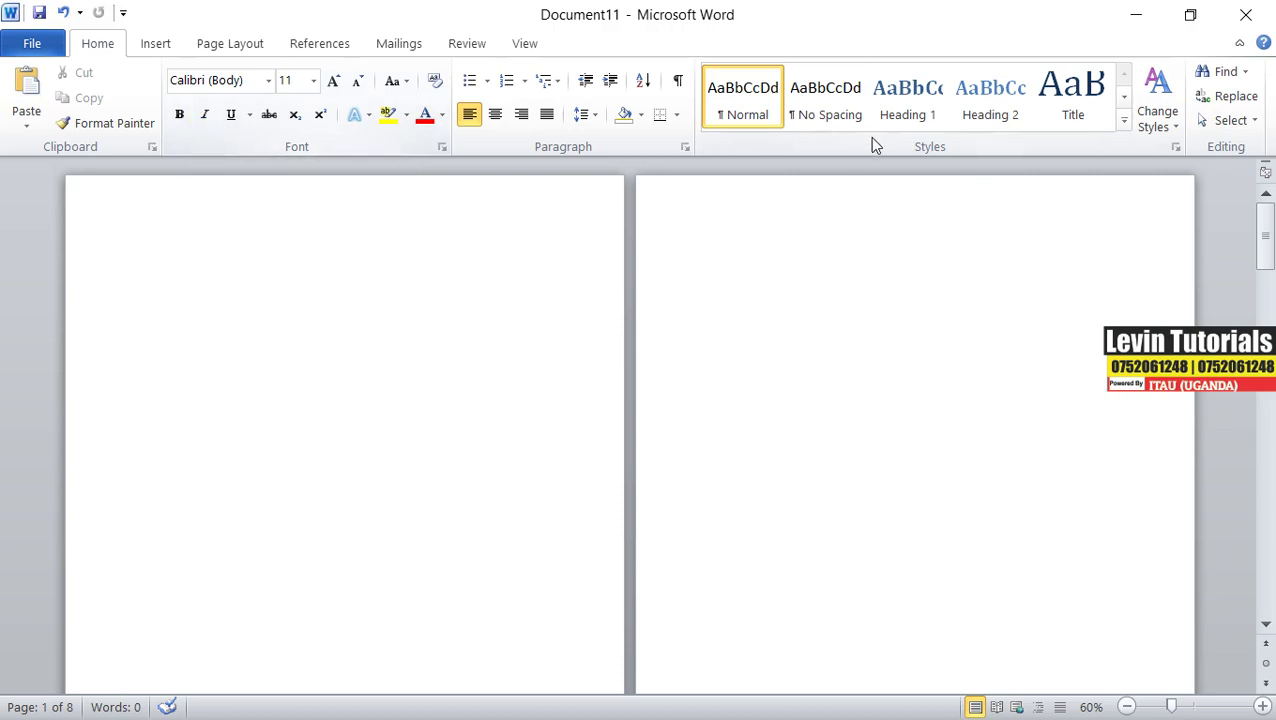